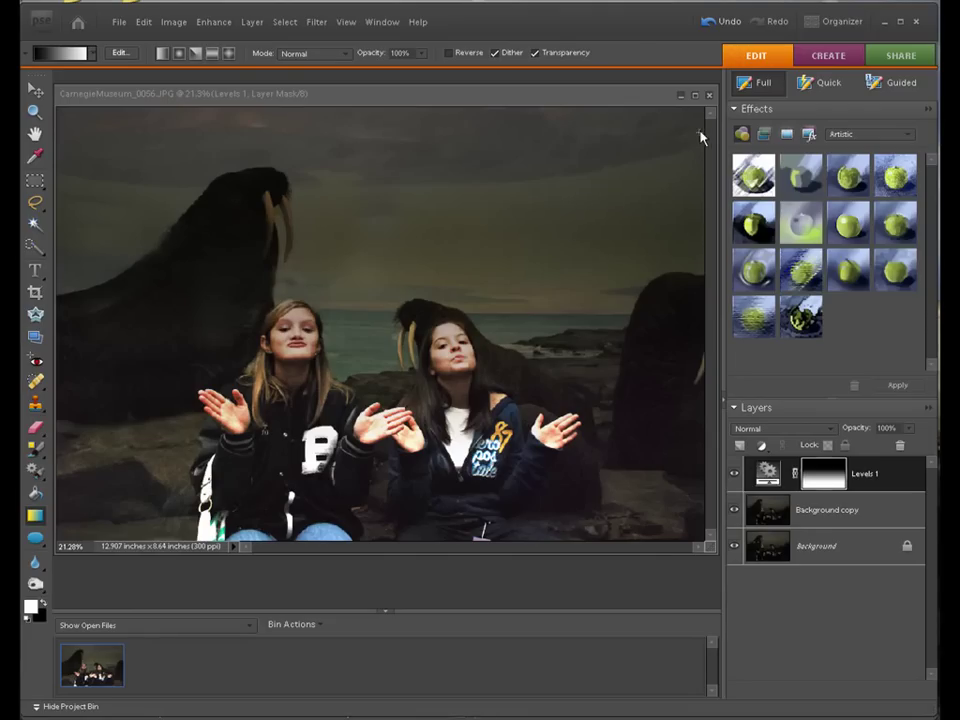
# Close the edited photo without saving and reopen CarnegieMuseum_0056.JPG from the Organizer in Full Edit.
pyautogui.click(709, 96)
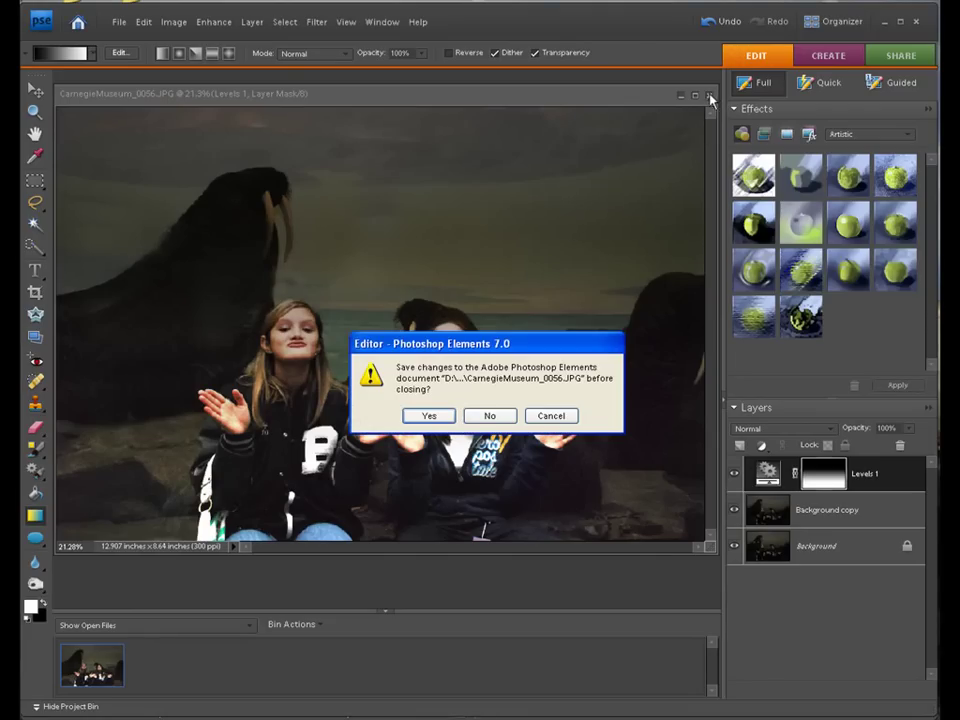
pyautogui.click(488, 416)
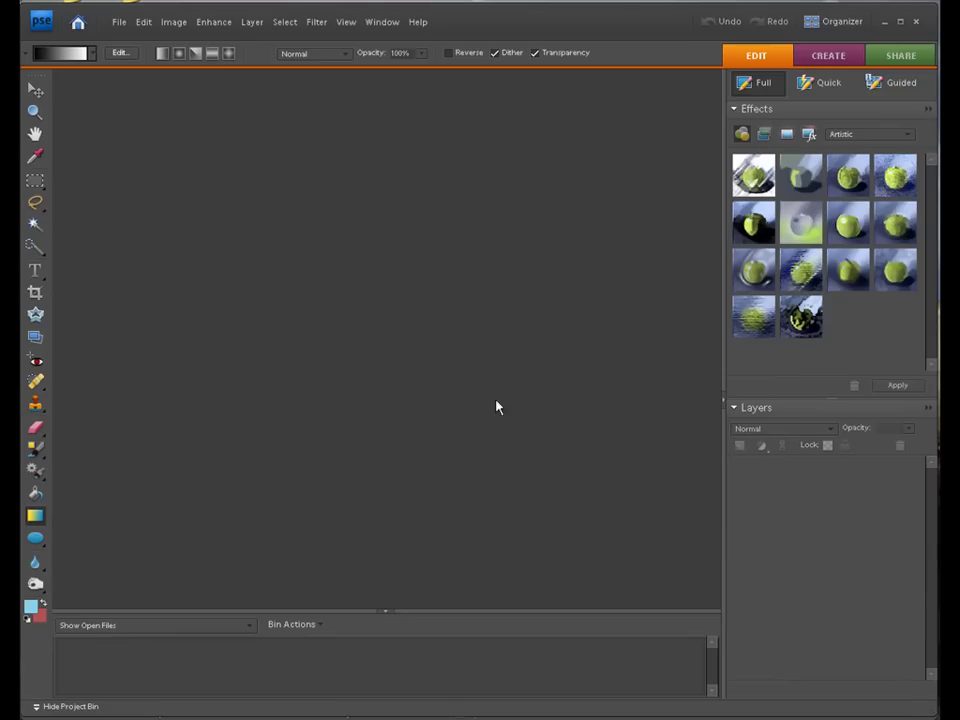
pyautogui.click(812, 21)
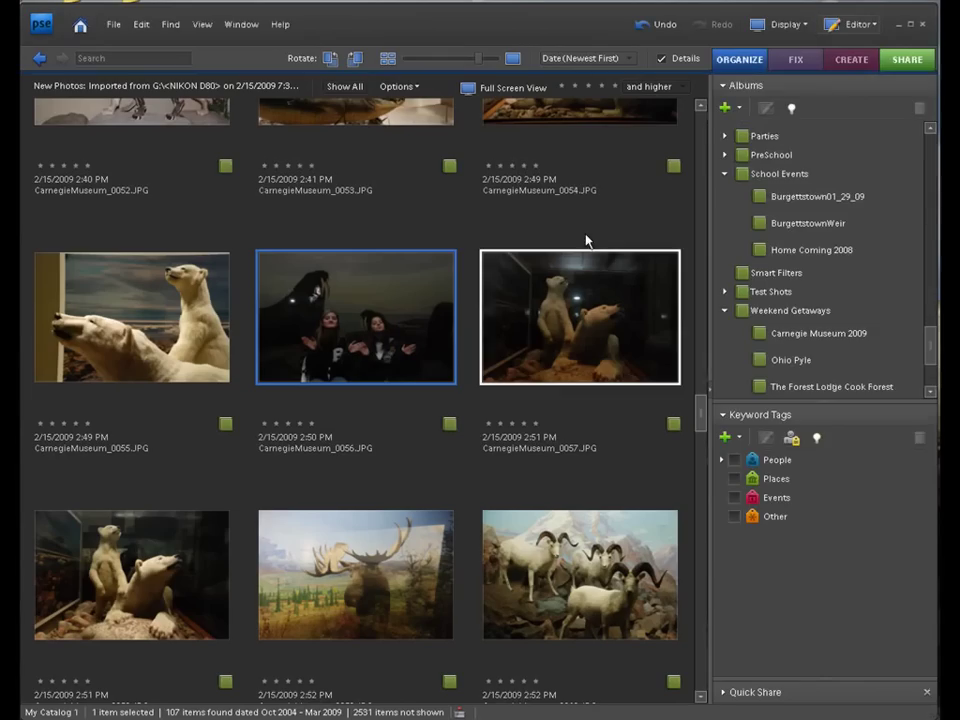
pyautogui.rightClick(362, 312)
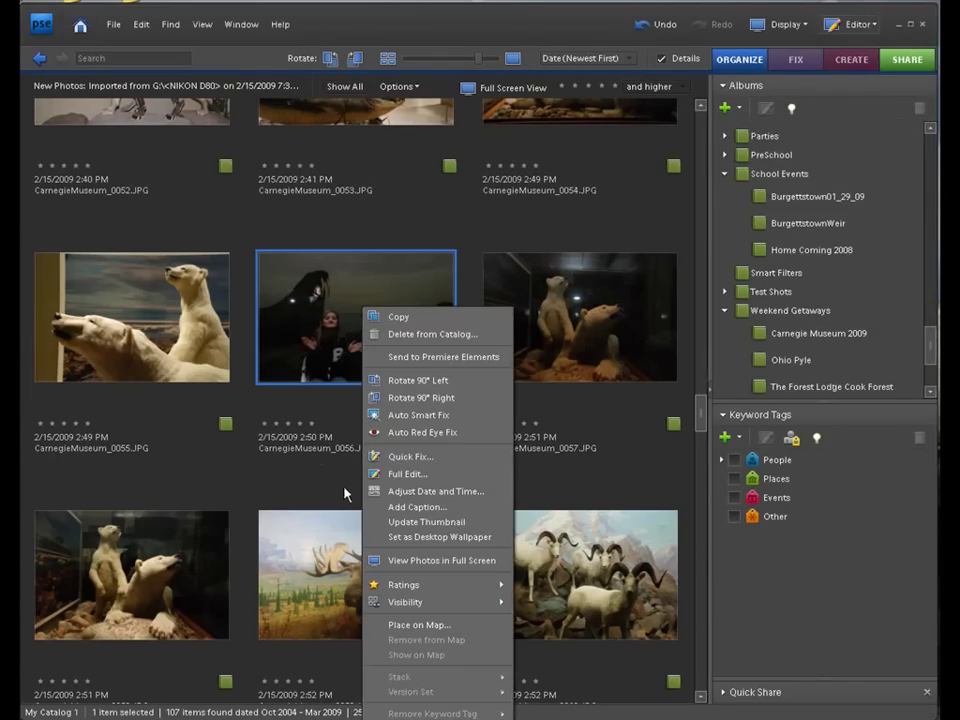
pyautogui.click(378, 474)
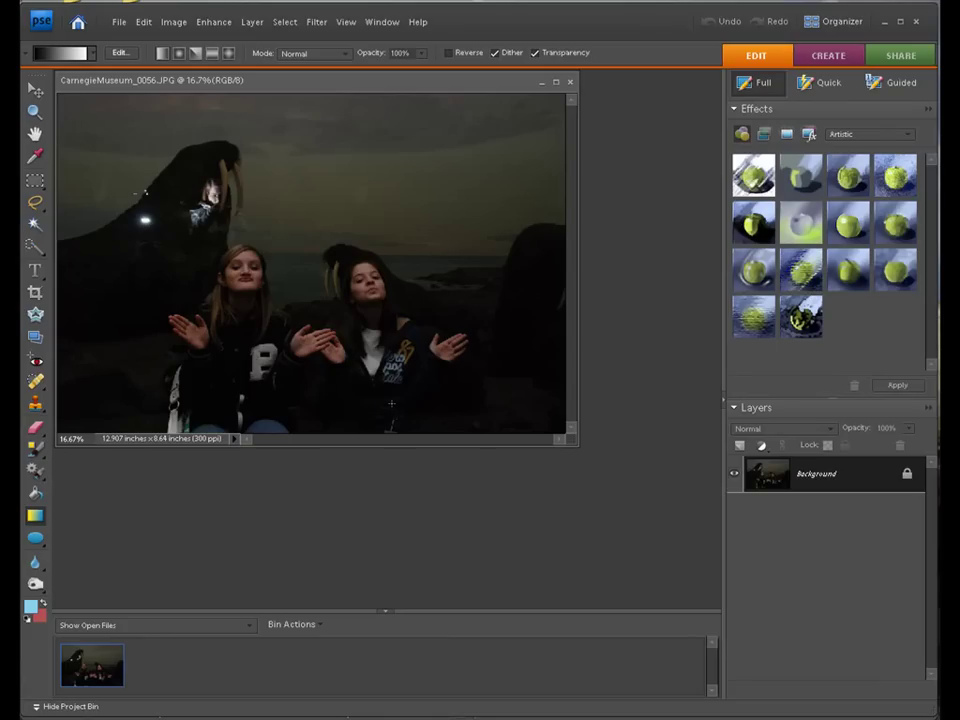
pyautogui.hotkey('ctrl', '0')
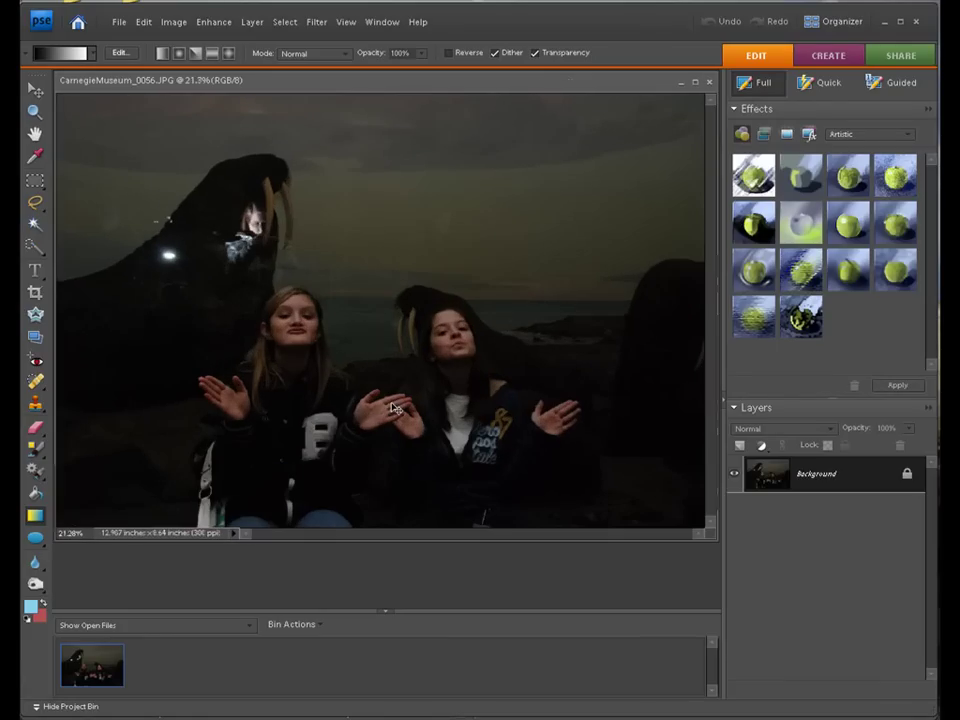
pyautogui.click(35, 111)
pyautogui.moveTo(137, 169); pyautogui.dragTo(437, 276)
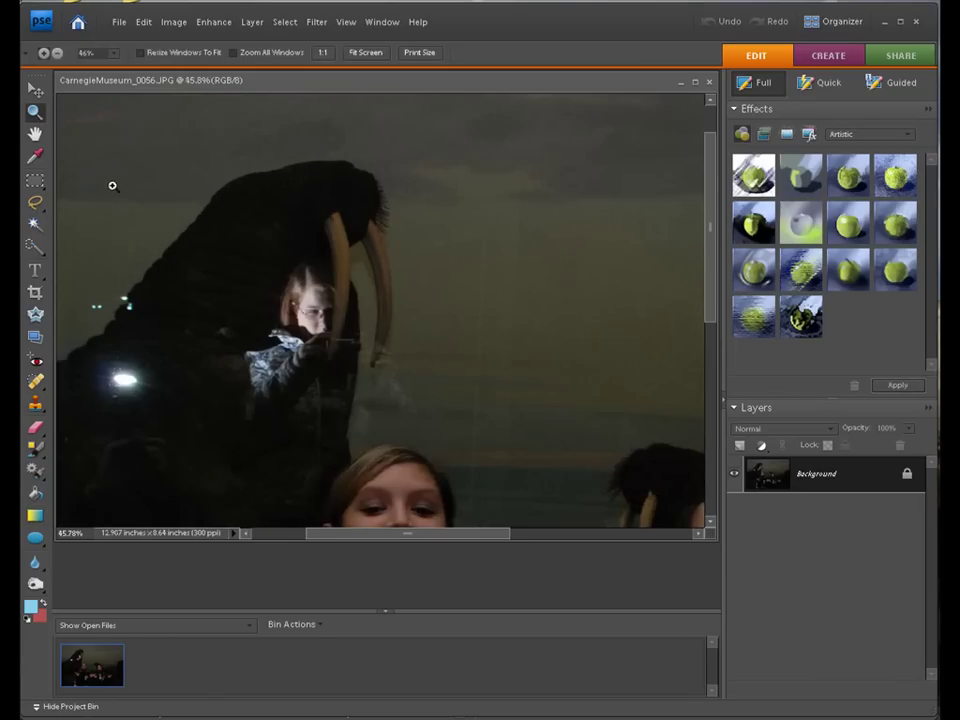
pyautogui.moveTo(111, 185); pyautogui.dragTo(513, 535)
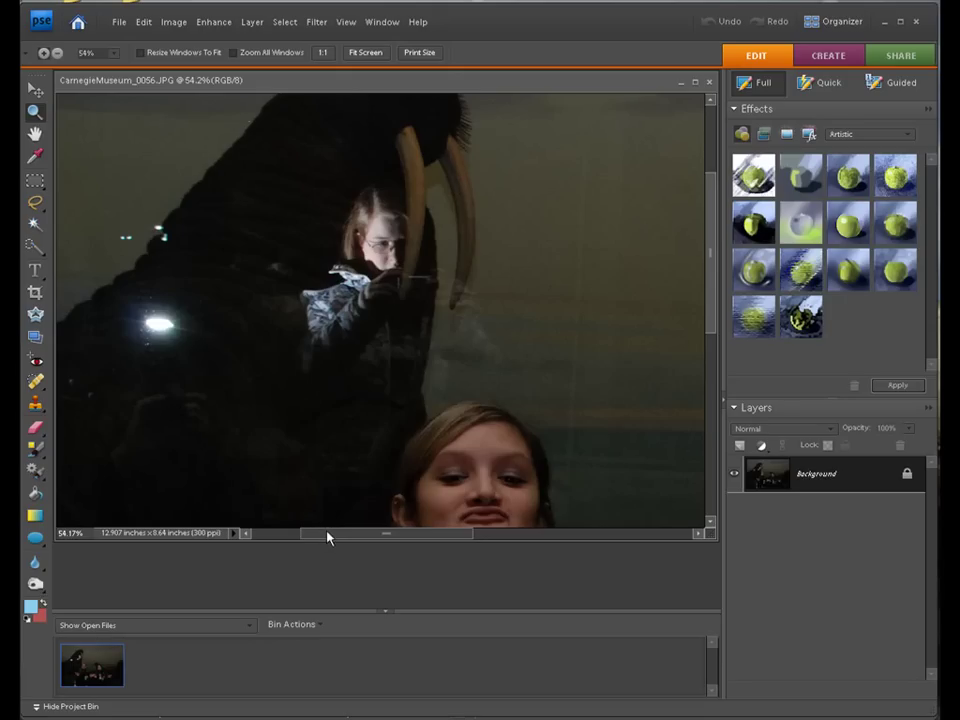
pyautogui.moveTo(328, 536); pyautogui.dragTo(472, 545)
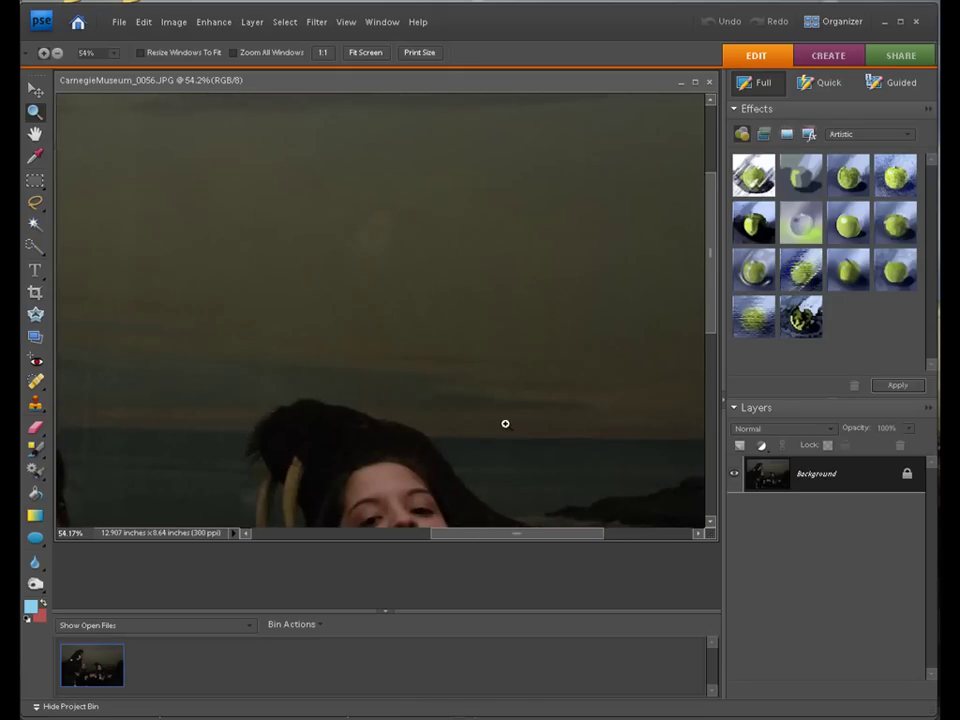
pyautogui.moveTo(268, 157); pyautogui.dragTo(474, 356)
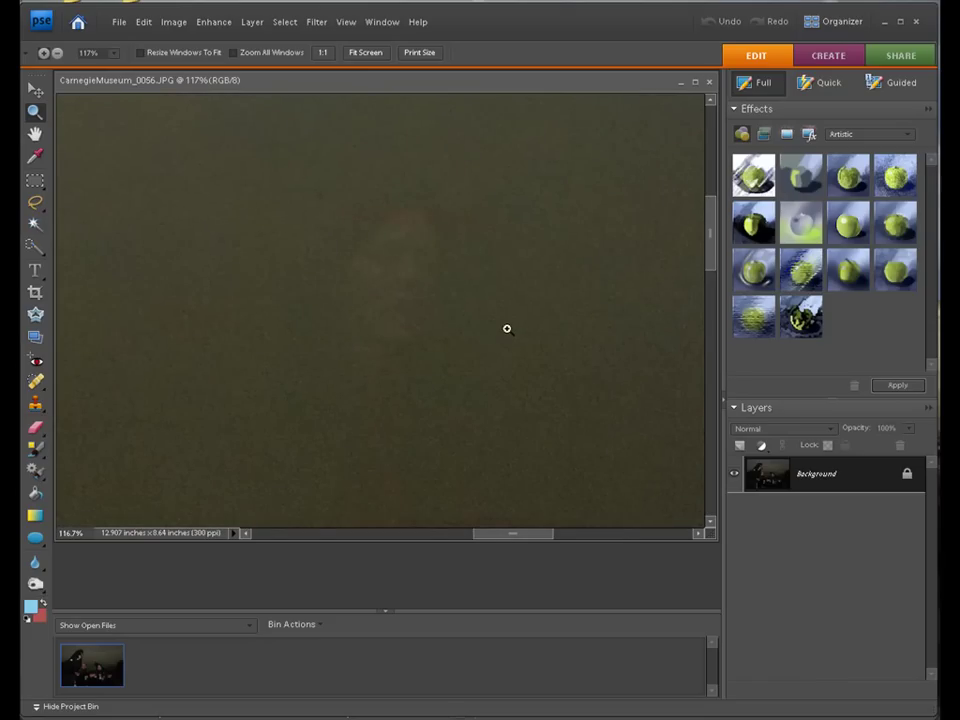
pyautogui.click(345, 21)
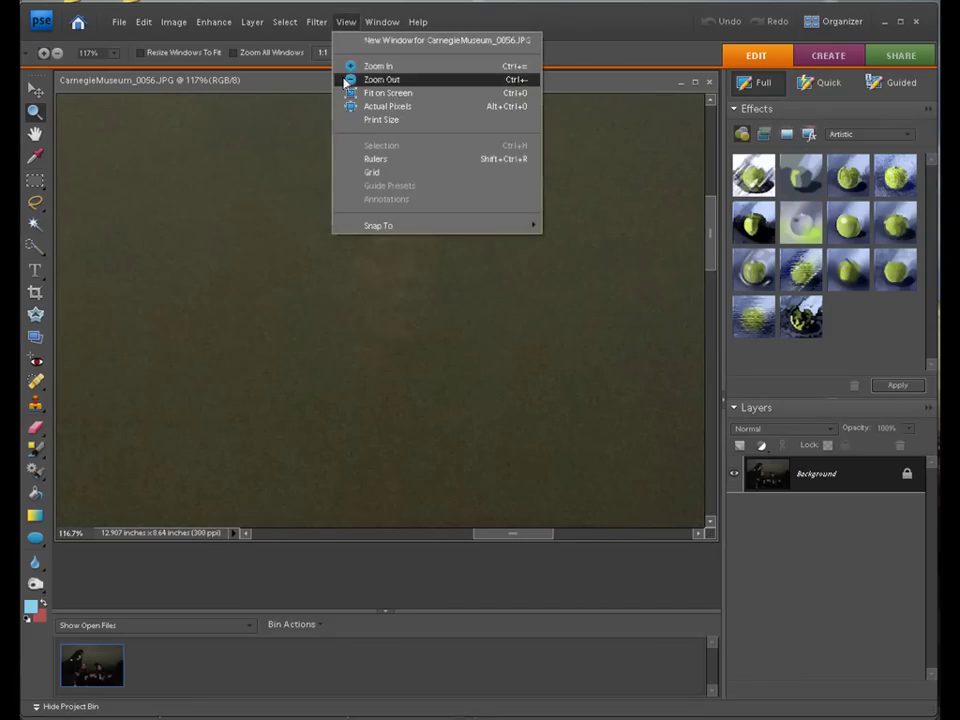
pyautogui.click(345, 93)
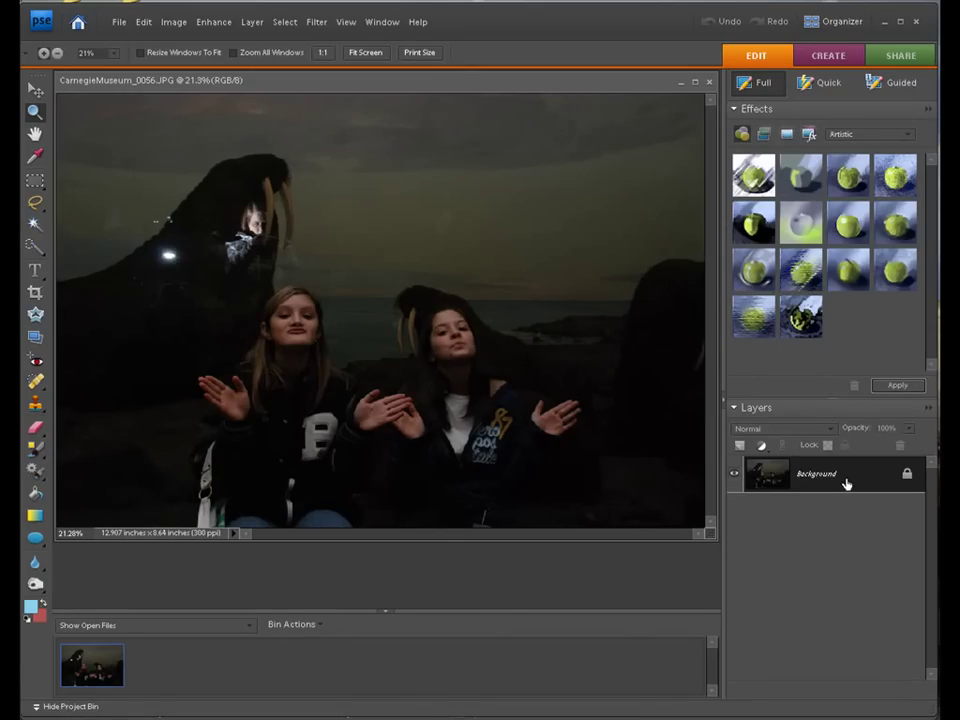
# Duplicate the Background onto Layer 1 and zoom in on the left walrus and its reflection.
pyautogui.hotkey('ctrl', 'j')
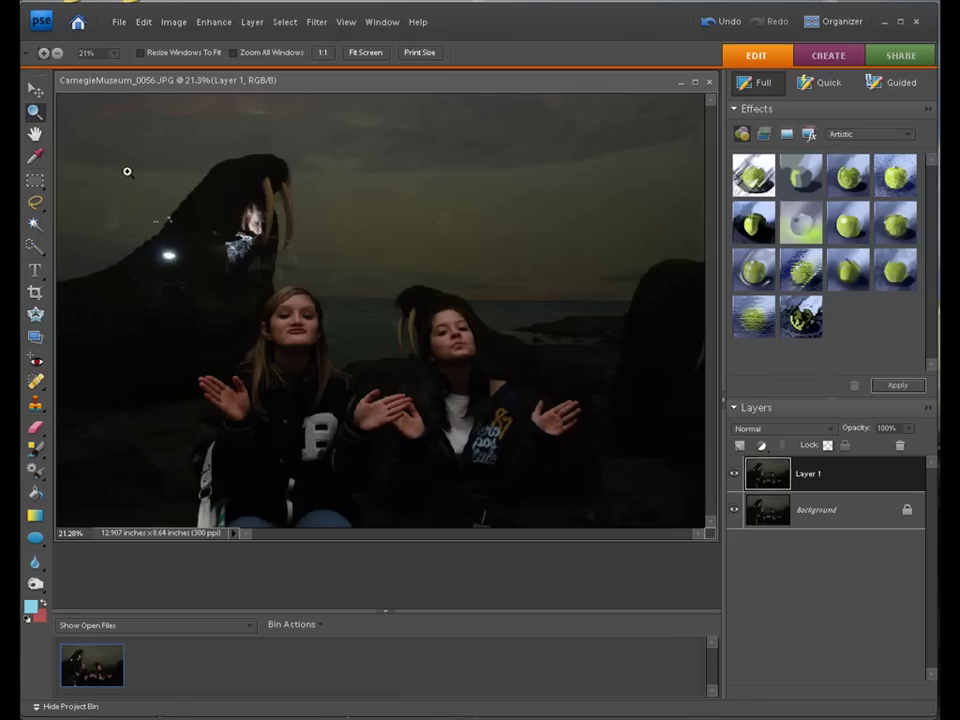
pyautogui.moveTo(127, 171); pyautogui.dragTo(495, 369)
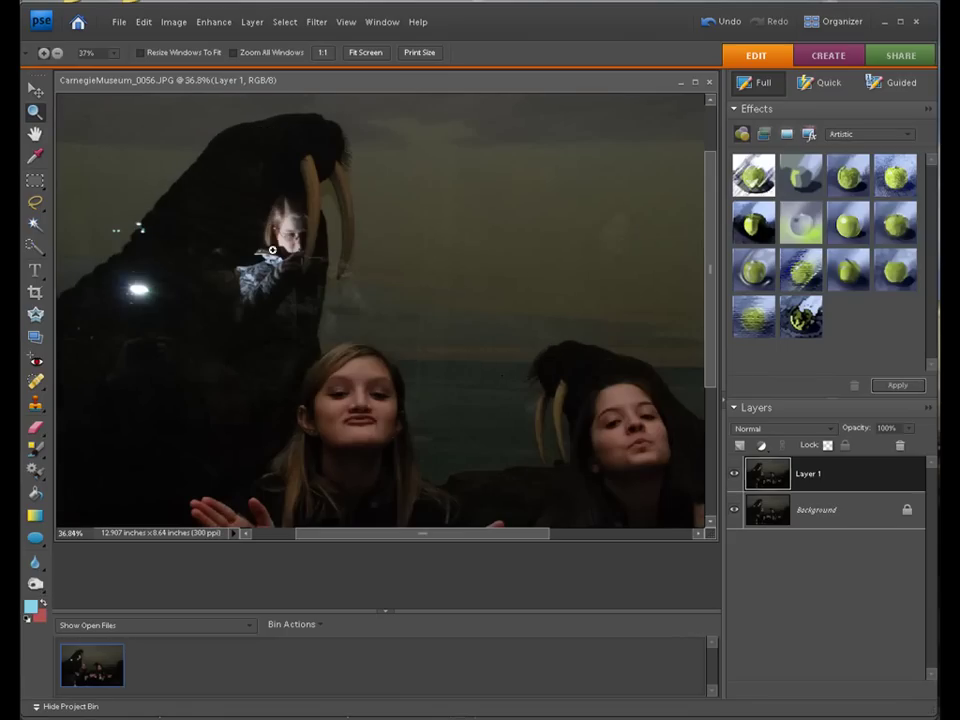
pyautogui.moveTo(71, 118); pyautogui.dragTo(497, 467)
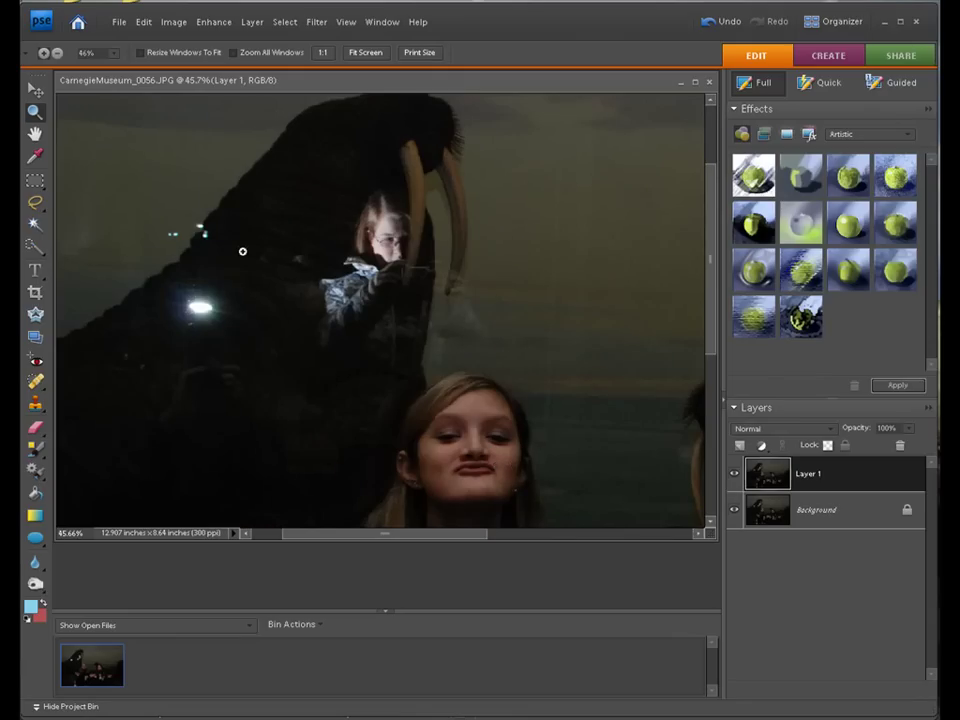
# Switch to the Clone Stamp with a 300 px brush.
pyautogui.click(35, 404)
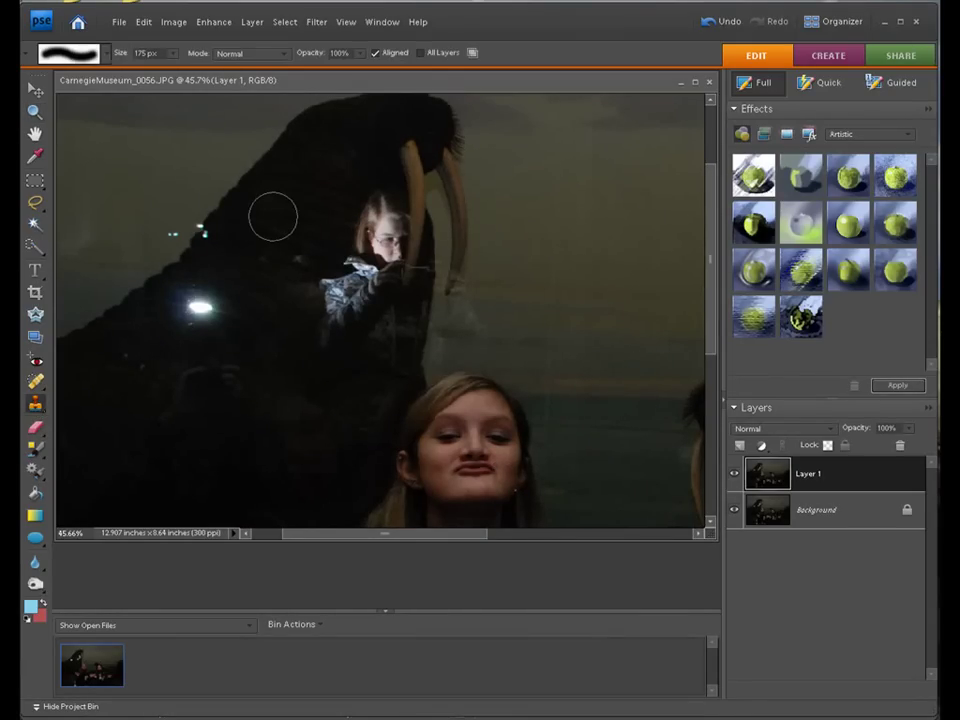
pyautogui.press(']')
pyautogui.press(']')
pyautogui.press(']')
pyautogui.press(']')
pyautogui.press(']')
pyautogui.press(']')
pyautogui.press(']')
pyautogui.press(']')
pyautogui.press(']')
pyautogui.press(']')
pyautogui.press(']')
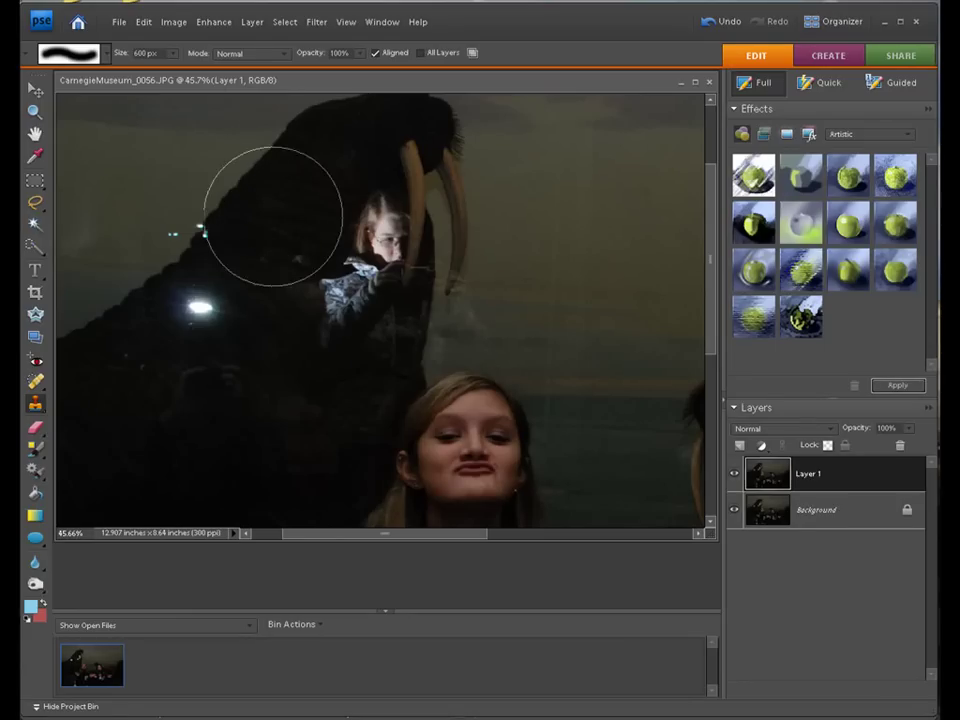
pyautogui.press('[')
pyautogui.press('[')
pyautogui.press('[')
pyautogui.press('[')
pyautogui.press('[')
pyautogui.press('[')
pyautogui.press('[')
pyautogui.press('[')
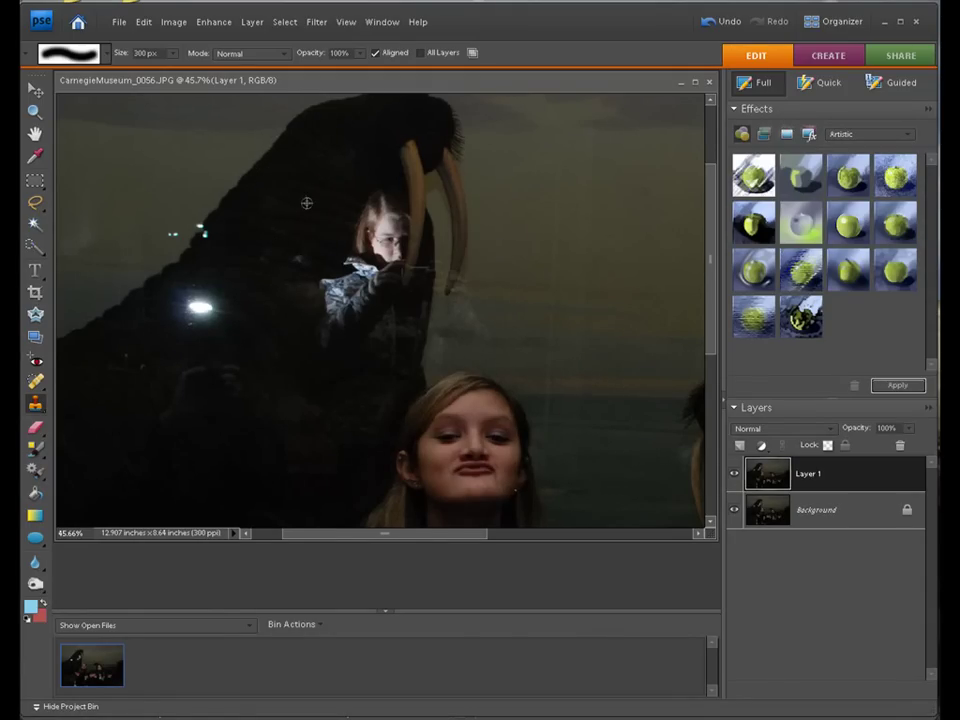
# Clone walrus texture over the reflected girl's head, the white patch and the flash spot.
pyautogui.keyDown('alt'); pyautogui.click(306, 203); pyautogui.keyUp('alt')
pyautogui.moveTo(326, 203)
pyautogui.mouseDown()
pyautogui.moveTo(364, 208)
pyautogui.moveTo(352, 238)
pyautogui.moveTo(366, 227)
pyautogui.mouseUp()
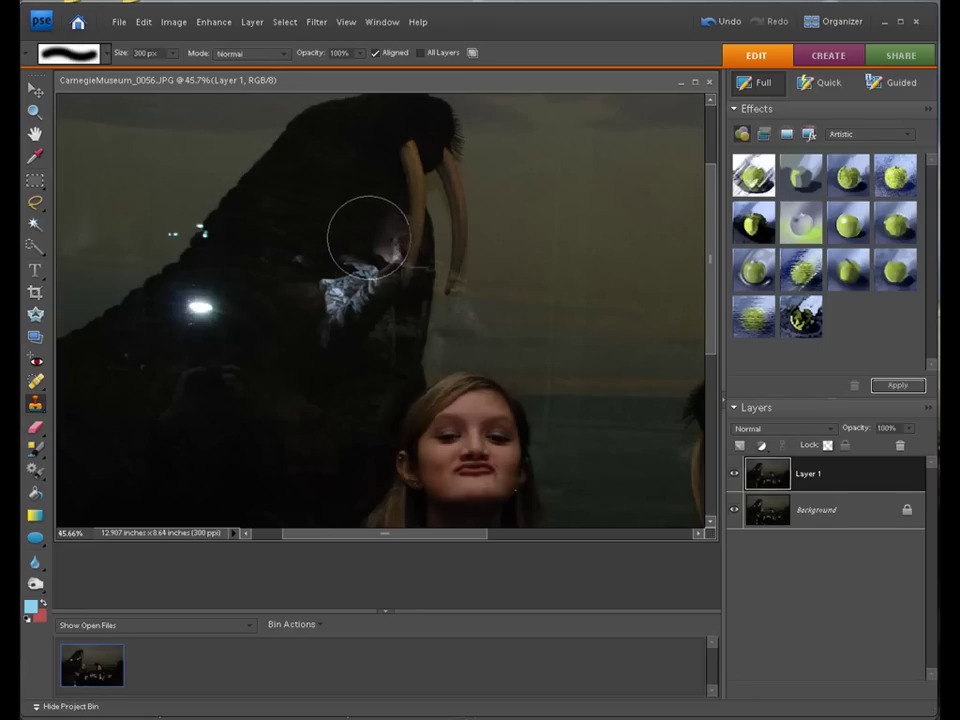
pyautogui.keyDown('alt'); pyautogui.click(297, 229); pyautogui.keyUp('alt')
pyautogui.moveTo(332, 266); pyautogui.dragTo(345, 292)
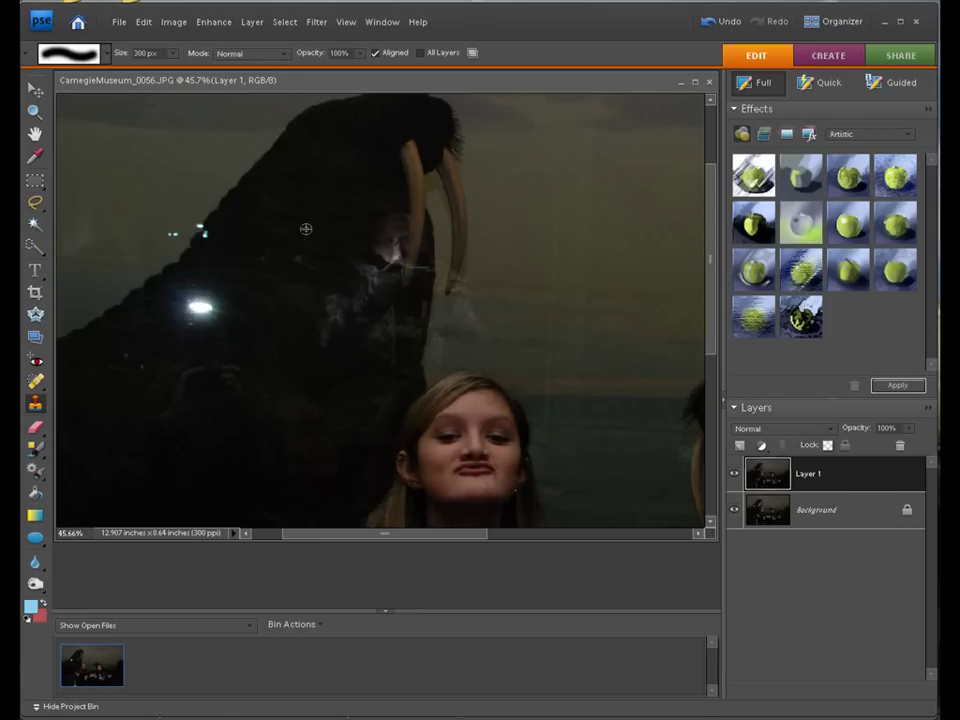
pyautogui.keyDown('alt'); pyautogui.click(255, 274); pyautogui.keyUp('alt')
pyautogui.moveTo(208, 300)
pyautogui.mouseDown()
pyautogui.moveTo(204, 311)
pyautogui.moveTo(178, 313)
pyautogui.mouseUp()
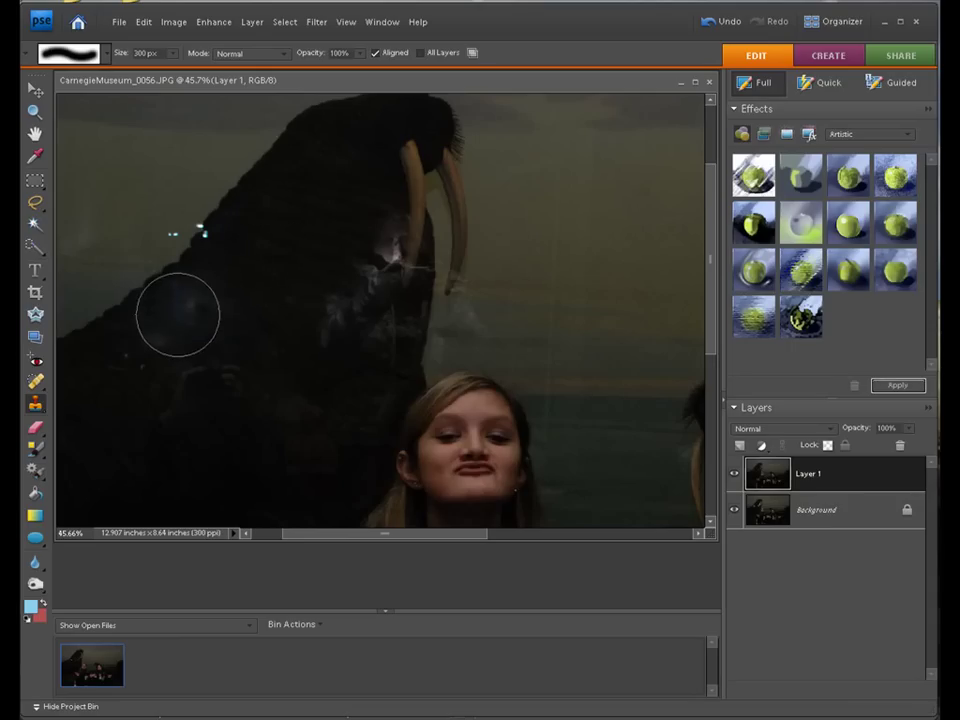
# Darken the greyish patches on the walrus body with cloned texture, then reduce the brush to 150 px.
pyautogui.keyDown('alt'); pyautogui.click(285, 275); pyautogui.keyUp('alt')
pyautogui.click(225, 381)
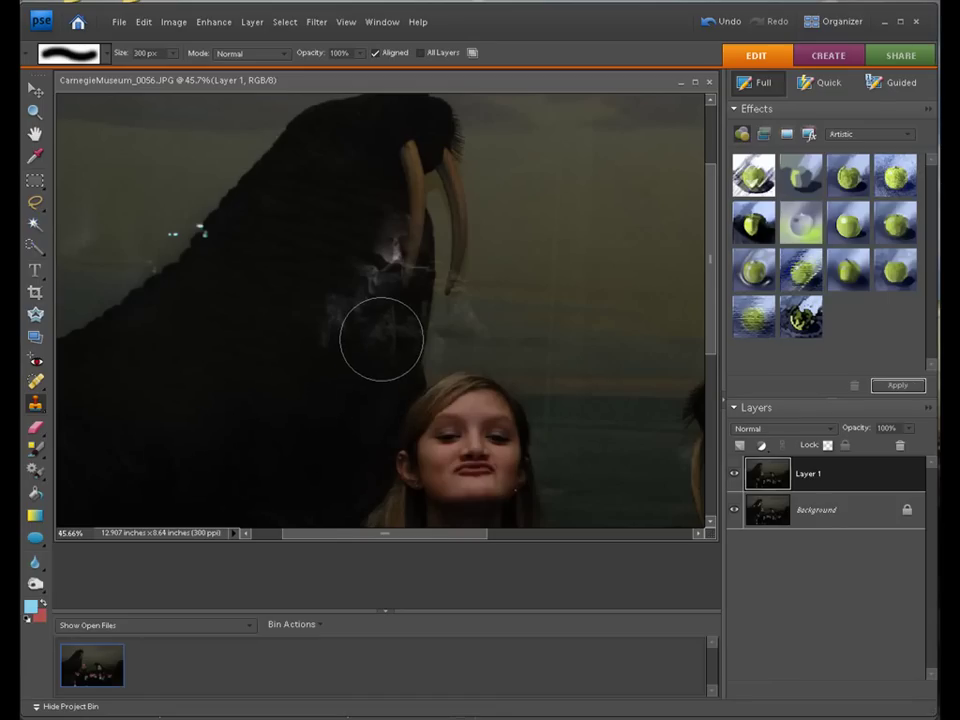
pyautogui.moveTo(382, 339)
pyautogui.mouseDown()
pyautogui.moveTo(333, 347)
pyautogui.moveTo(345, 287)
pyautogui.moveTo(301, 319)
pyautogui.moveTo(326, 349)
pyautogui.moveTo(377, 339)
pyautogui.moveTo(332, 368)
pyautogui.mouseUp()
pyautogui.keyDown('alt'); pyautogui.click(301, 319); pyautogui.keyUp('alt')
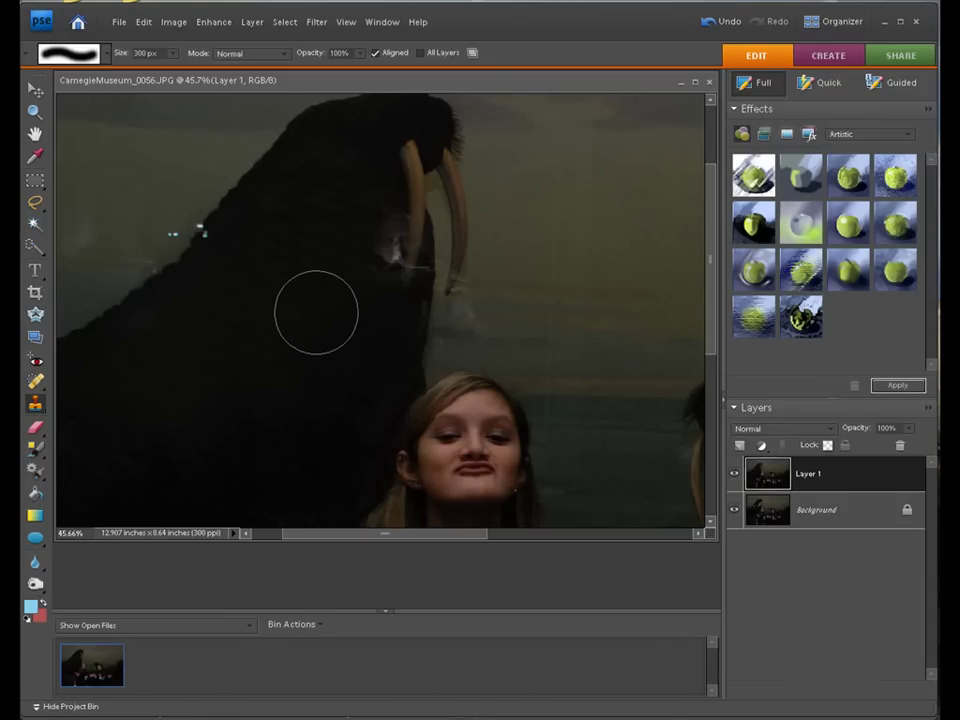
pyautogui.press('[')
pyautogui.press('[')
pyautogui.press('[')
pyautogui.press('[')
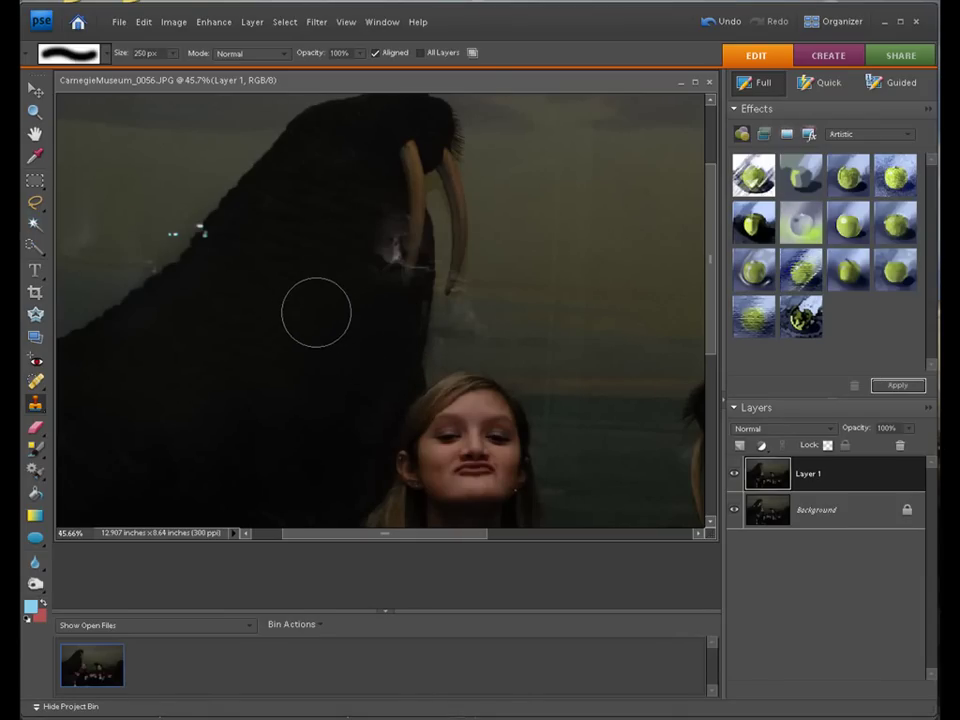
# Clone over the glint by the tusk and up toward the tusk base.
pyautogui.keyDown('alt'); pyautogui.click(364, 274); pyautogui.keyUp('alt')
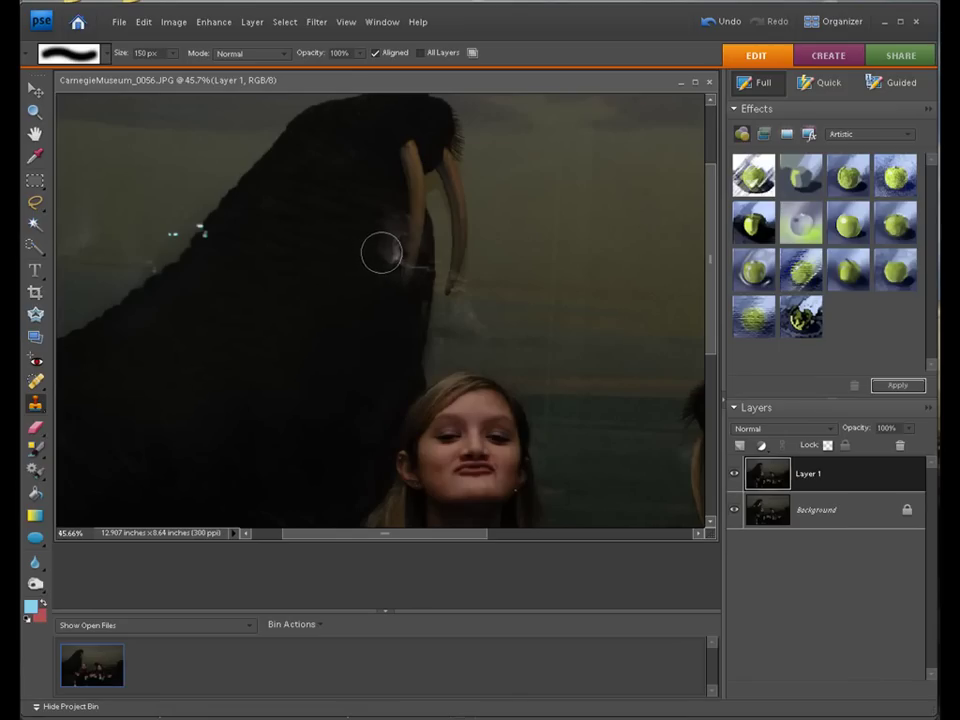
pyautogui.moveTo(383, 254)
pyautogui.mouseDown()
pyautogui.moveTo(385, 237)
pyautogui.moveTo(381, 255)
pyautogui.mouseUp()
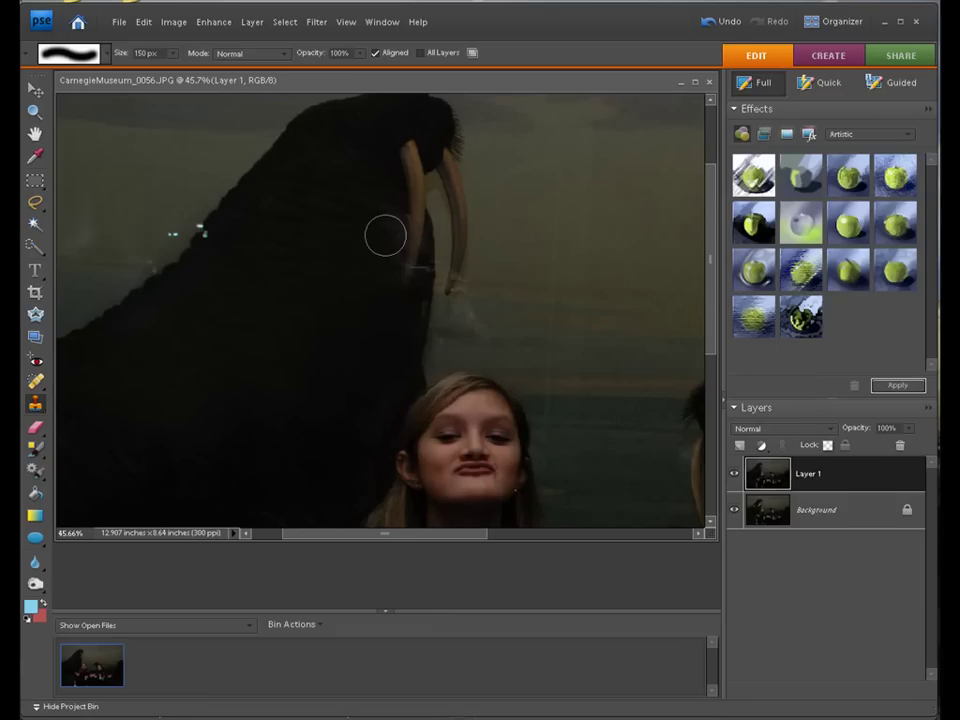
pyautogui.keyDown('alt'); pyautogui.click(362, 285); pyautogui.keyUp('alt')
pyautogui.moveTo(362, 285)
pyautogui.mouseDown()
pyautogui.moveTo(379, 259)
pyautogui.moveTo(389, 192)
pyautogui.mouseUp()
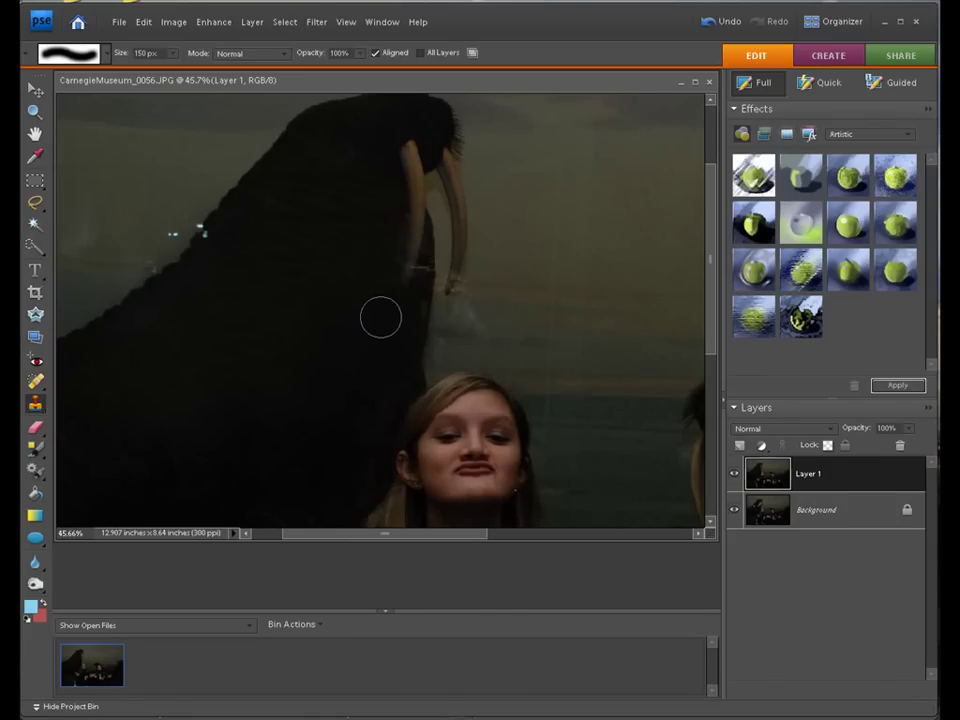
# With the brush reduced to 35 px, clone away glare along the tusk, then enlarge it to 100 px.
pyautogui.press('[')
pyautogui.press('[')
pyautogui.press('[')
pyautogui.press('[')
pyautogui.press('[')
pyautogui.press('[')
pyautogui.press('[')
pyautogui.press('[')
pyautogui.press('[')
pyautogui.keyDown('alt'); pyautogui.click(422, 281); pyautogui.keyUp('alt')
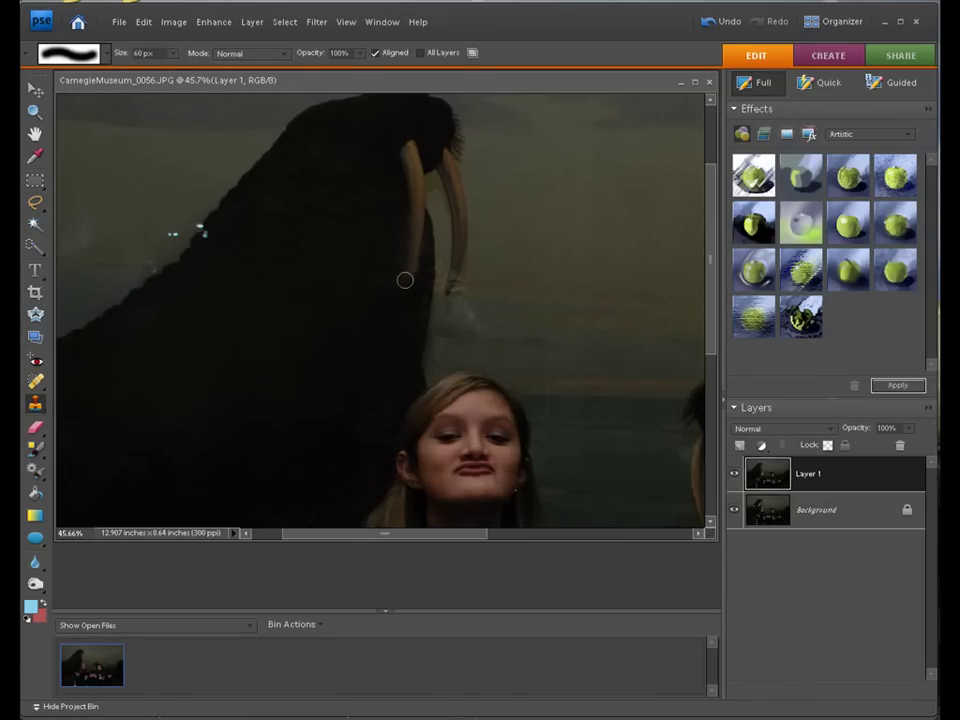
pyautogui.press('[')
pyautogui.press('[')
pyautogui.press('[')
pyautogui.press('[')
pyautogui.press('[')
pyautogui.moveTo(440, 264)
pyautogui.mouseDown()
pyautogui.moveTo(437, 309)
pyautogui.moveTo(471, 281)
pyautogui.moveTo(456, 281)
pyautogui.moveTo(454, 294)
pyautogui.moveTo(463, 281)
pyautogui.moveTo(490, 287)
pyautogui.mouseUp()
pyautogui.press(']')
pyautogui.press(']')
pyautogui.press(']')
pyautogui.press(']')
pyautogui.press(']')
pyautogui.press(']')
# Using 50 px then 70 px brushes, clone away leftover glare near the tusk and background.
pyautogui.press('[')
pyautogui.press('[')
pyautogui.press('[')
pyautogui.press('[')
pyautogui.press('[')
pyautogui.press('[')
pyautogui.moveTo(169, 233); pyautogui.dragTo(174, 234)
pyautogui.press(']')
pyautogui.press(']')
pyautogui.press(']')
pyautogui.press(']')
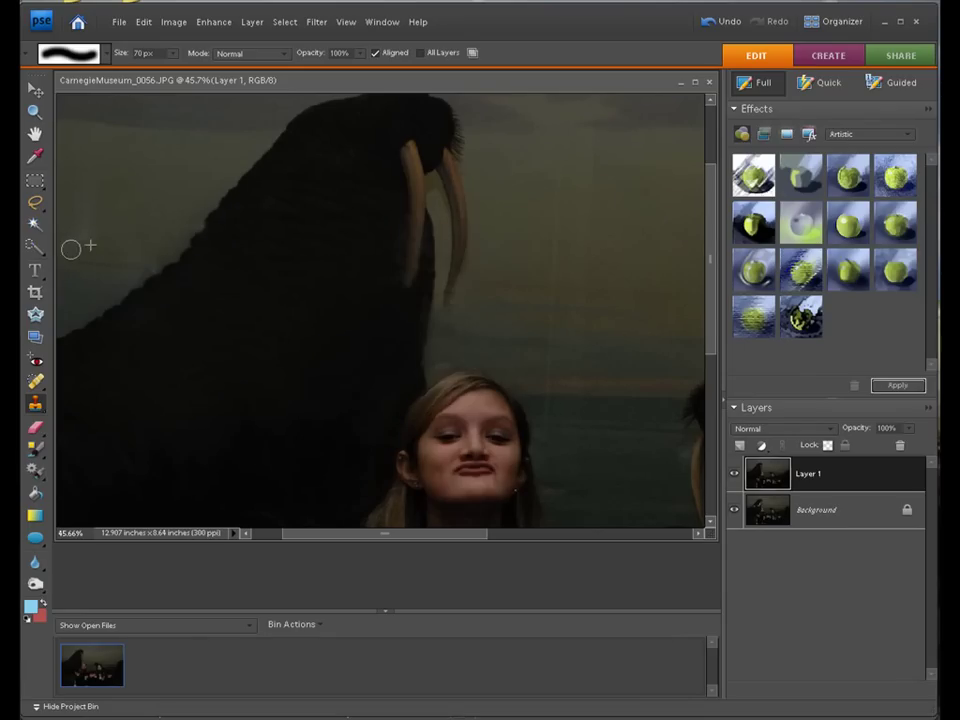
pyautogui.moveTo(71, 249)
pyautogui.mouseDown()
pyautogui.moveTo(115, 221)
pyautogui.moveTo(75, 220)
pyautogui.moveTo(92, 203)
pyautogui.moveTo(124, 222)
pyautogui.moveTo(93, 177)
pyautogui.moveTo(89, 238)
pyautogui.moveTo(145, 236)
pyautogui.moveTo(68, 236)
pyautogui.moveTo(76, 236)
pyautogui.moveTo(67, 261)
pyautogui.moveTo(92, 242)
pyautogui.mouseUp()
# Set the clone brush back to 300 px and bring up the View menu.
pyautogui.moveTo(364, 534); pyautogui.dragTo(508, 542)
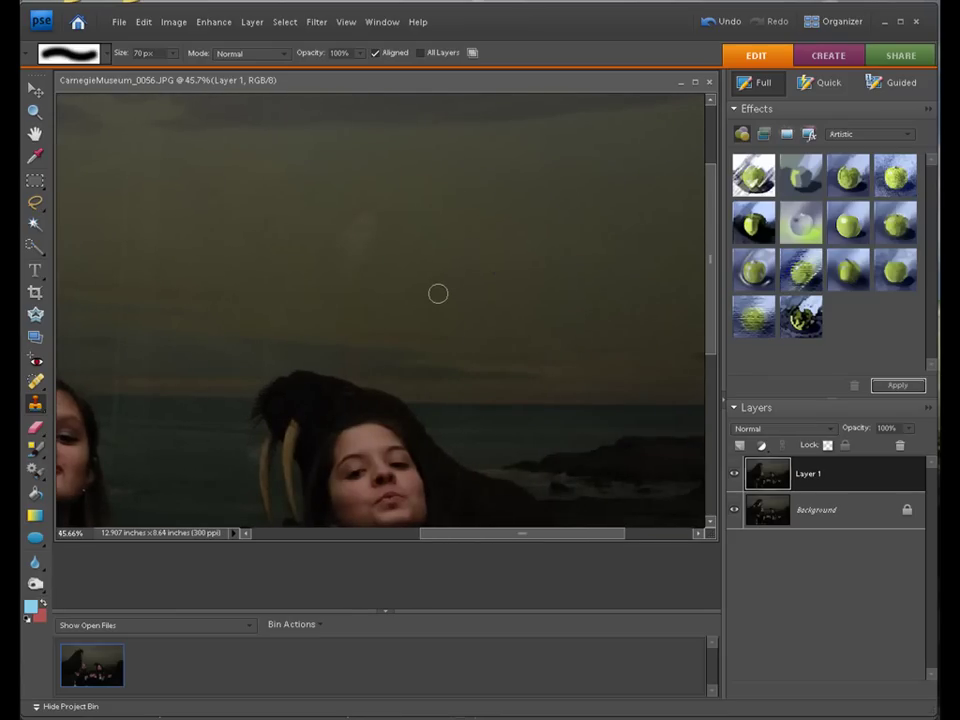
pyautogui.press(']')
pyautogui.press(']')
pyautogui.press(']')
pyautogui.press(']')
pyautogui.press(']')
pyautogui.press(']')
pyautogui.press(']')
pyautogui.press(']')
pyautogui.press(']')
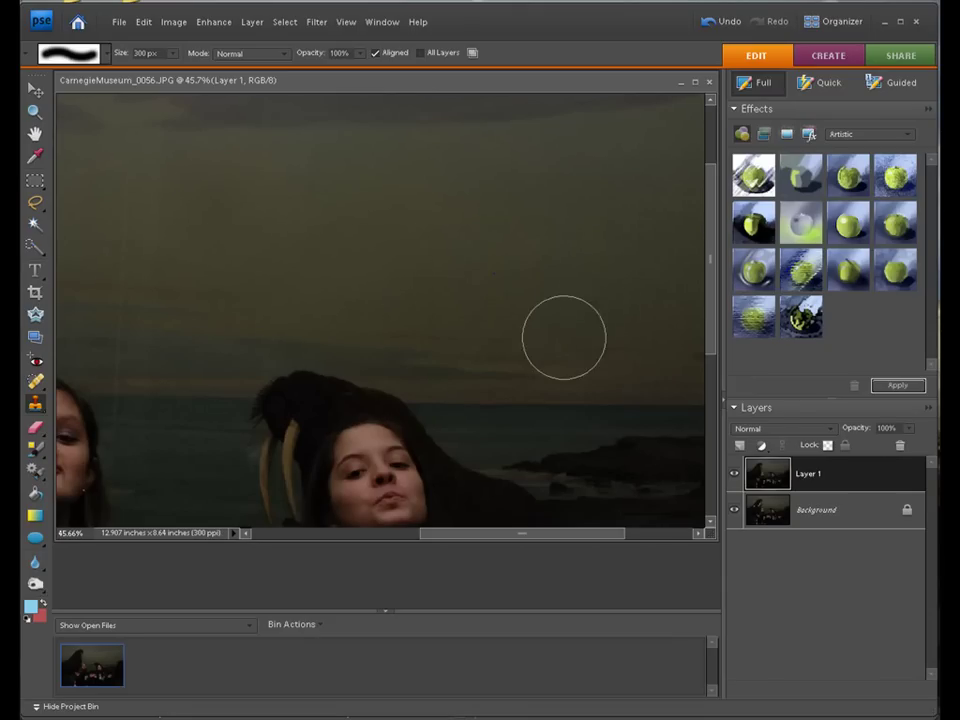
pyautogui.click(345, 21)
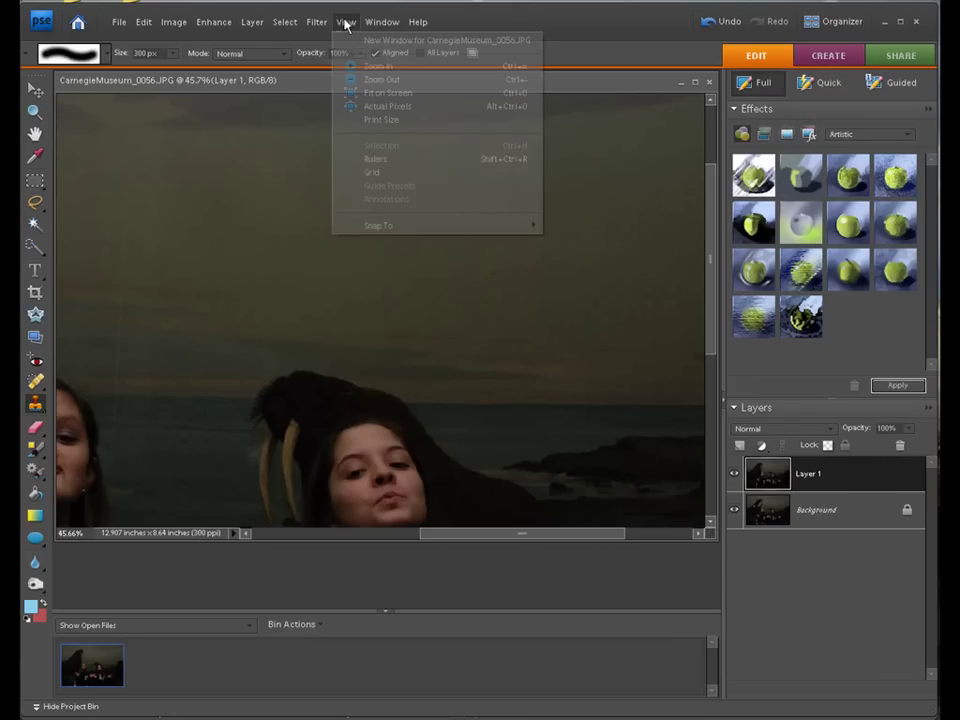
# Fit the photo on screen and, at 150 px, clone out the sky reflections and one beside the tusk.
pyautogui.click(343, 93)
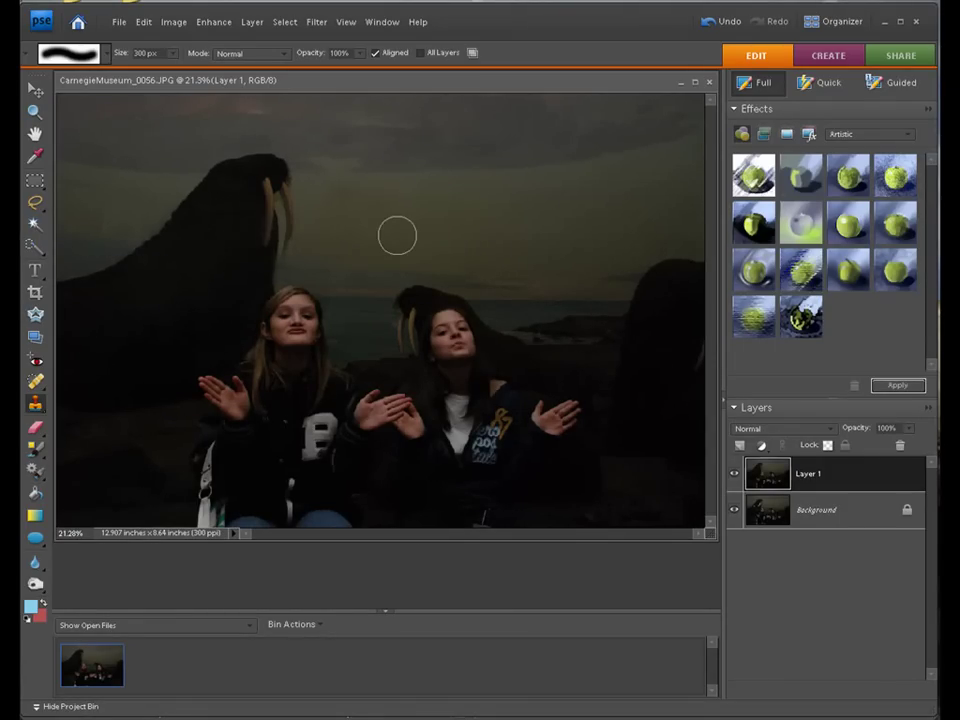
pyautogui.press('[')
pyautogui.press('[')
pyautogui.press('[')
pyautogui.press('[')
pyautogui.moveTo(393, 274)
pyautogui.mouseDown()
pyautogui.moveTo(405, 274)
pyautogui.moveTo(361, 294)
pyautogui.moveTo(403, 189)
pyautogui.moveTo(411, 206)
pyautogui.mouseUp()
pyautogui.moveTo(411, 206)
pyautogui.mouseDown()
pyautogui.moveTo(268, 246)
pyautogui.moveTo(201, 253)
pyautogui.moveTo(309, 225)
pyautogui.moveTo(386, 437)
pyautogui.moveTo(570, 364)
pyautogui.moveTo(300, 174)
pyautogui.moveTo(327, 191)
pyautogui.moveTo(498, 231)
pyautogui.moveTo(452, 212)
pyautogui.moveTo(307, 310)
pyautogui.mouseUp()
pyautogui.moveTo(398, 253)
pyautogui.mouseDown()
pyautogui.moveTo(386, 257)
pyautogui.moveTo(391, 266)
pyautogui.mouseUp()
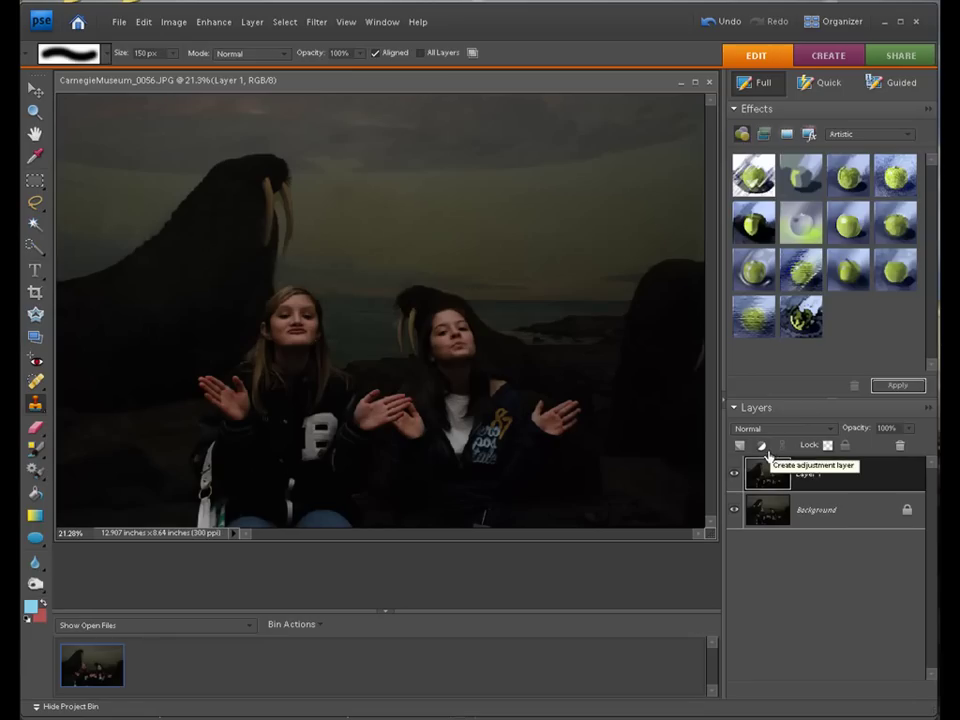
# Add a Levels adjustment layer with default settings, then delete it.
pyautogui.click(768, 455)
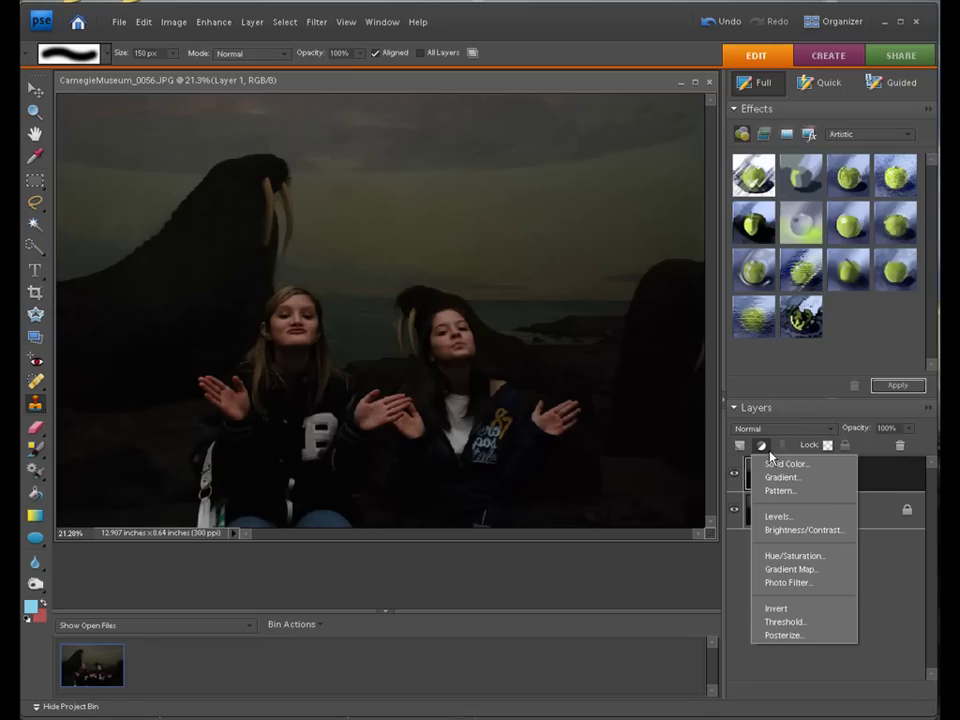
pyautogui.click(775, 516)
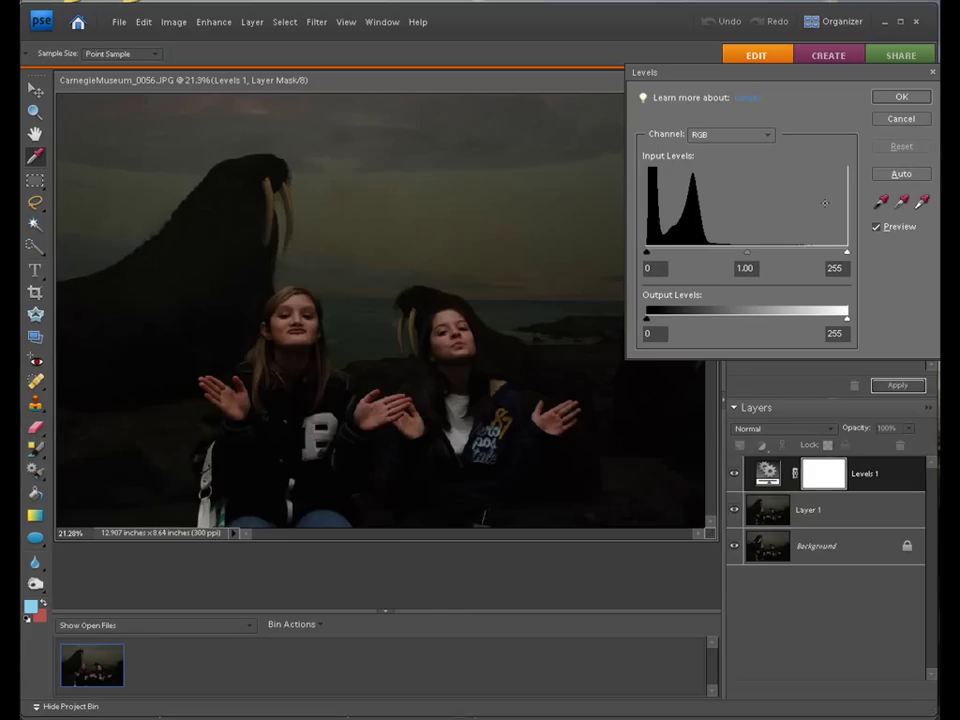
pyautogui.click(922, 100)
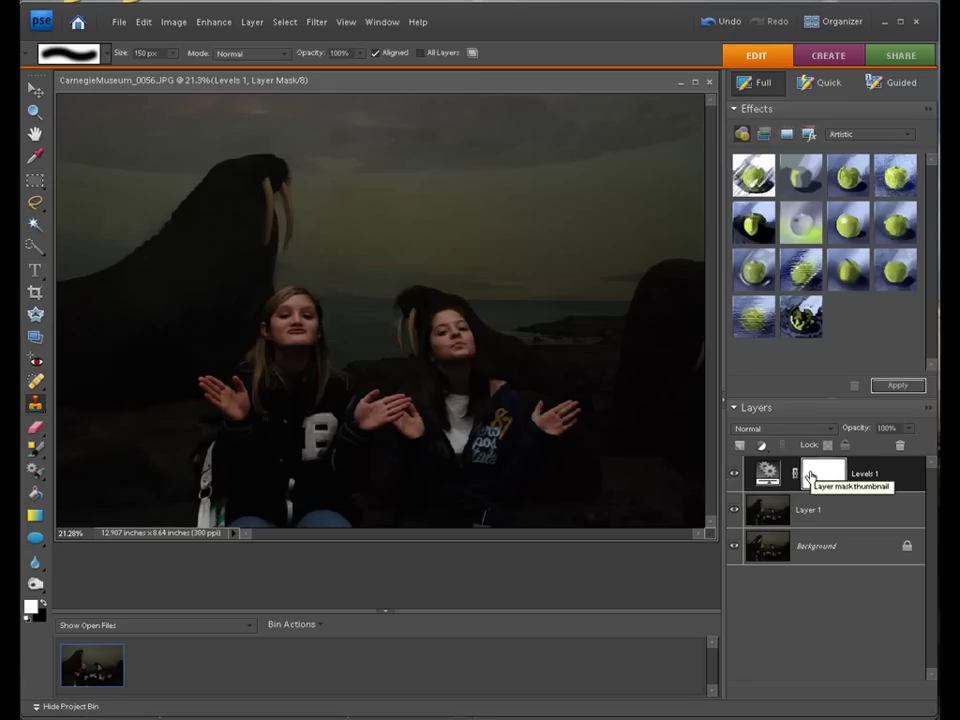
pyautogui.click(899, 445)
# Add a fresh Levels adjustment layer, Levels 1, with default settings.
pyautogui.click(763, 447)
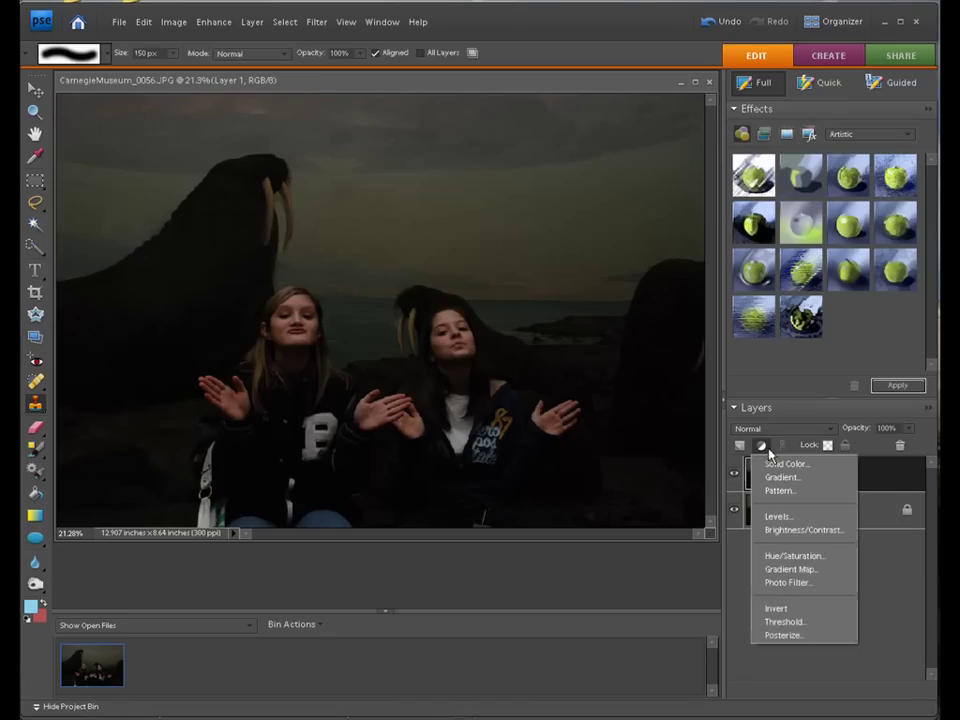
pyautogui.click(773, 516)
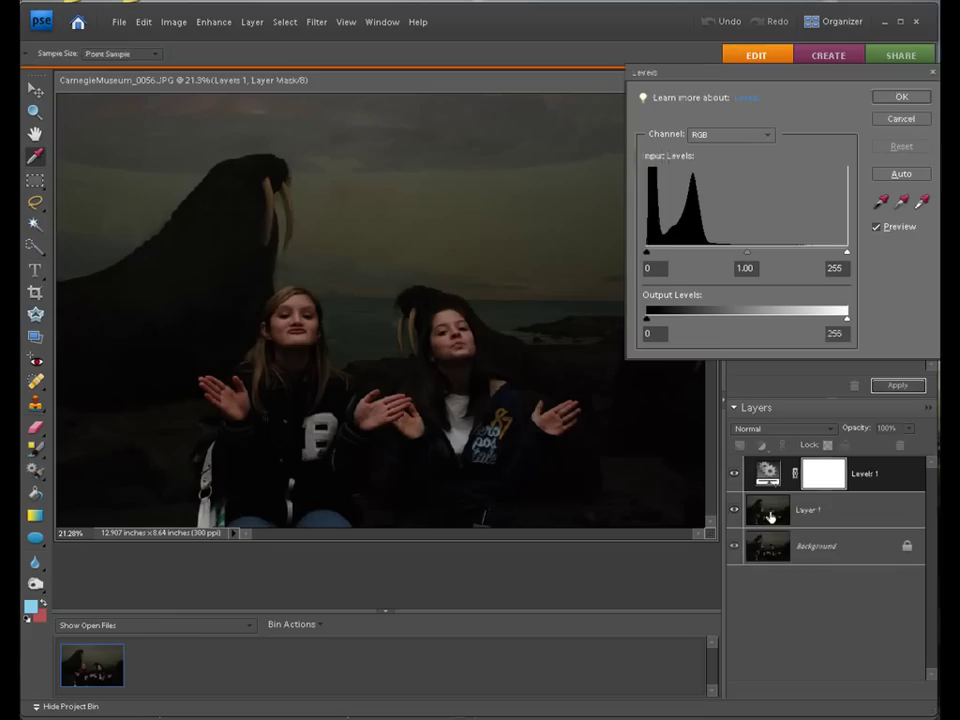
pyautogui.click(897, 97)
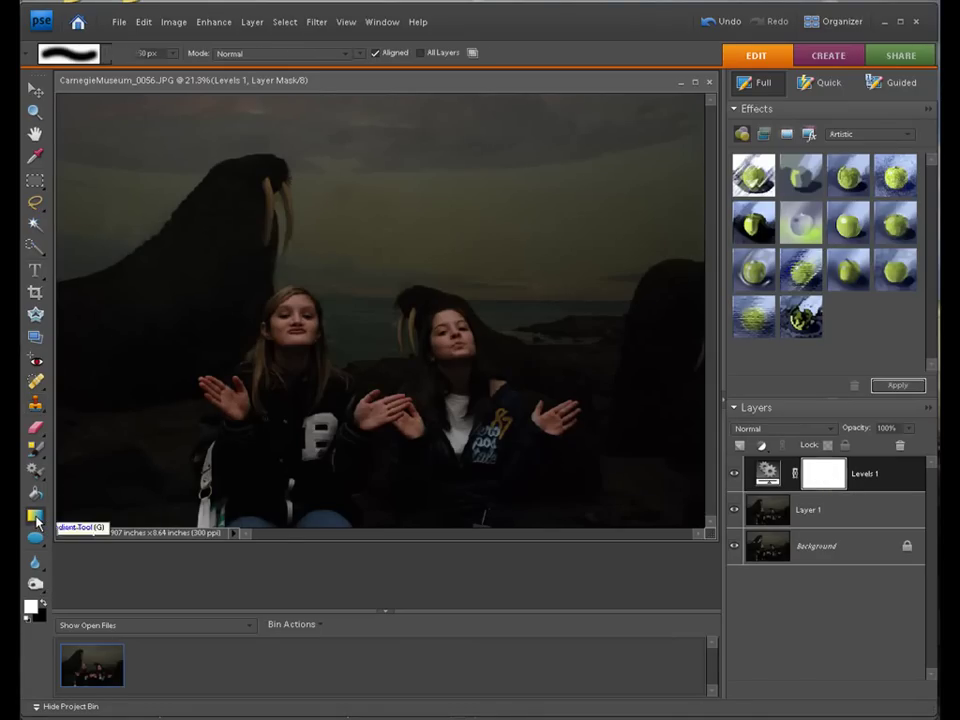
# Draw a vertical Black, White gradient from the sky to the bottom on the Levels 1 mask.
pyautogui.click(37, 517)
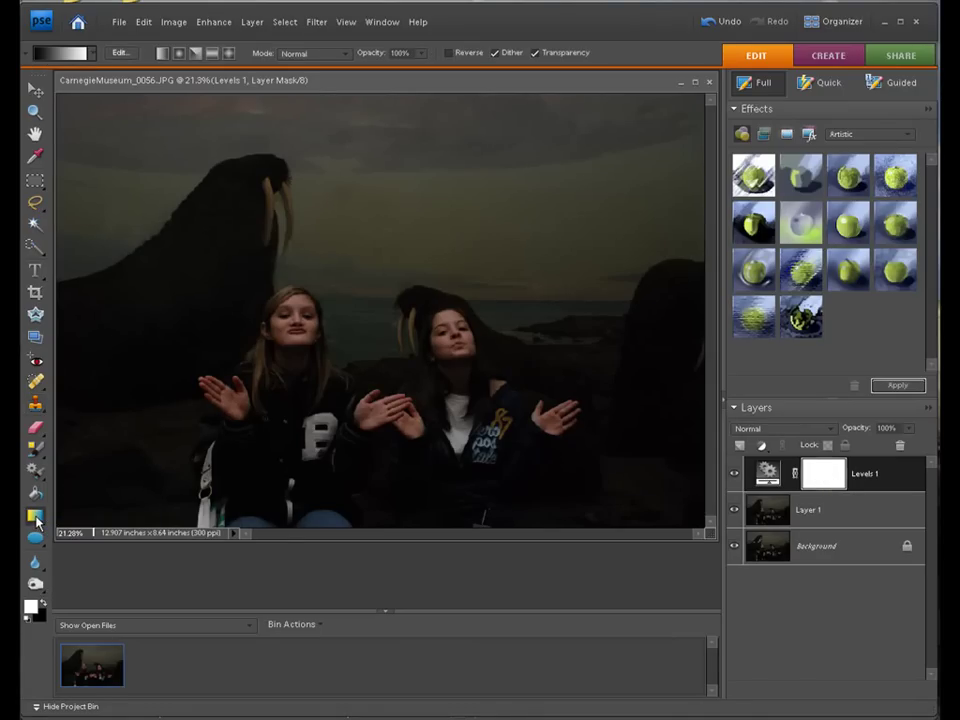
pyautogui.click(90, 56)
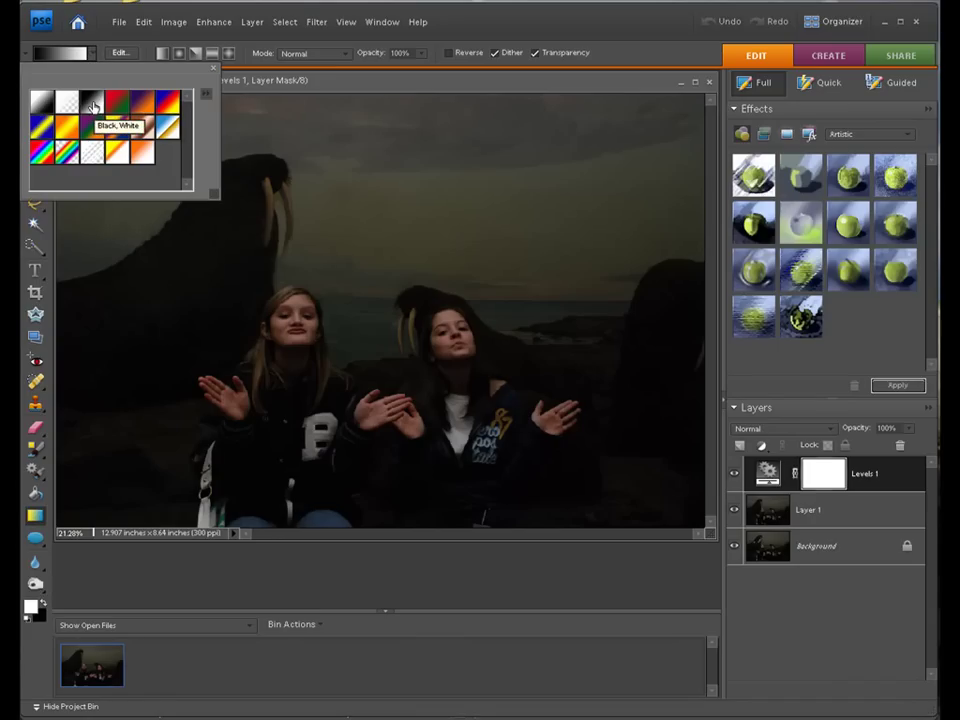
pyautogui.click(93, 57)
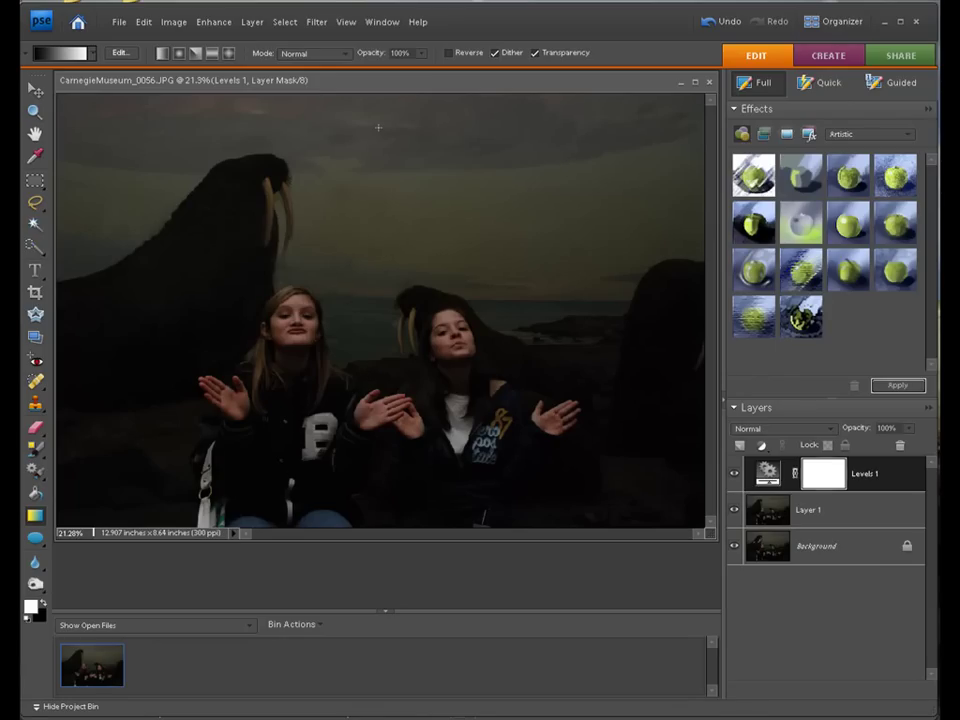
pyautogui.moveTo(380, 127); pyautogui.dragTo(376, 507)
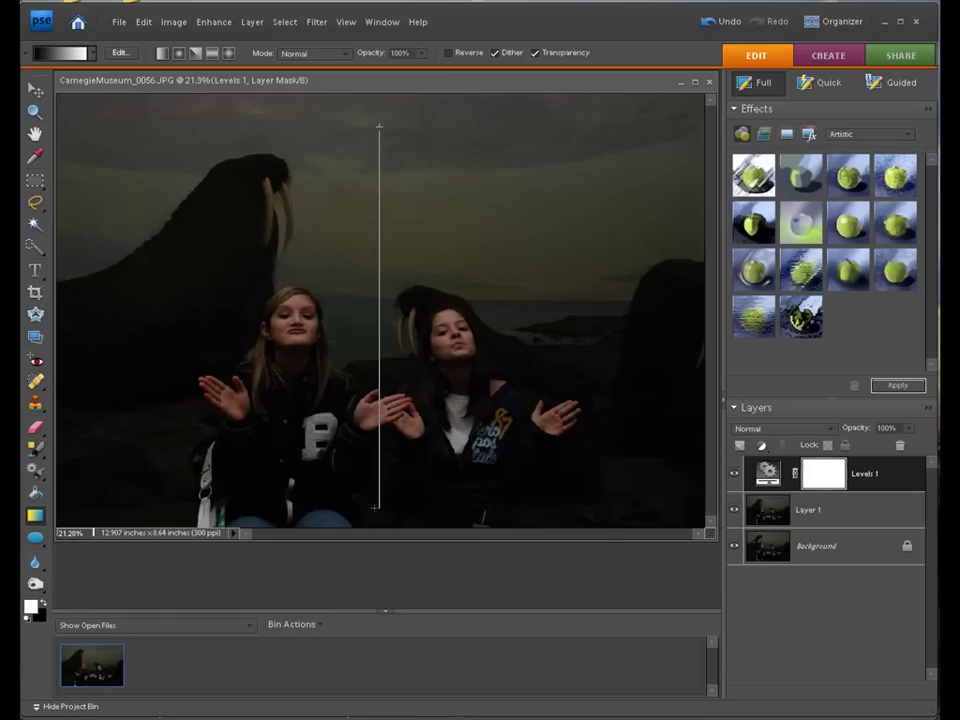
pyautogui.moveTo(376, 507); pyautogui.dragTo(375, 508)
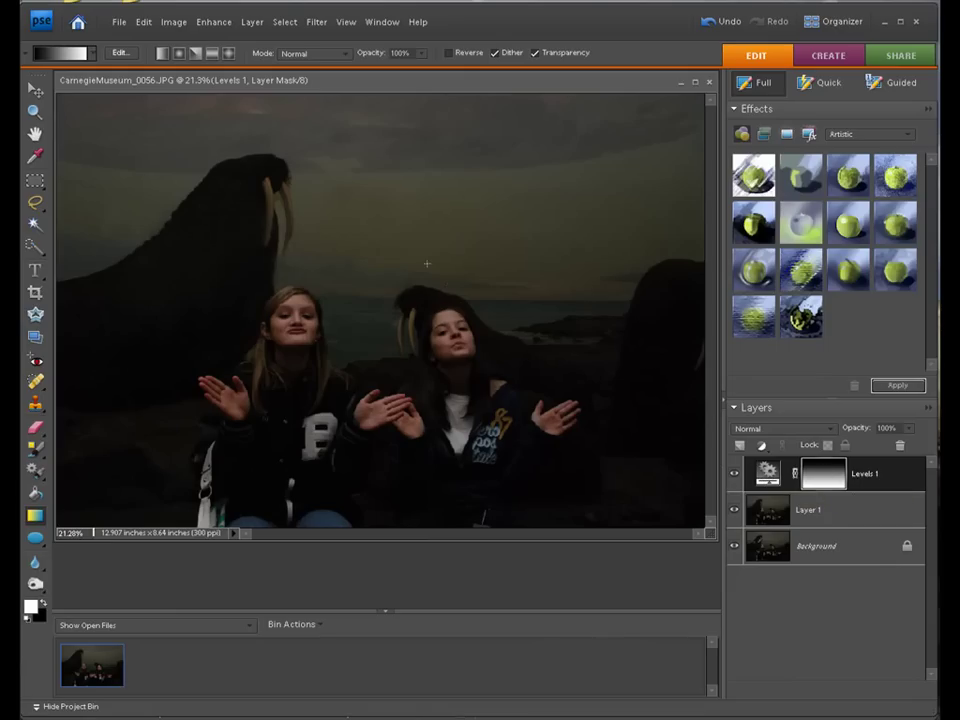
pyautogui.moveTo(383, 187); pyautogui.dragTo(364, 351)
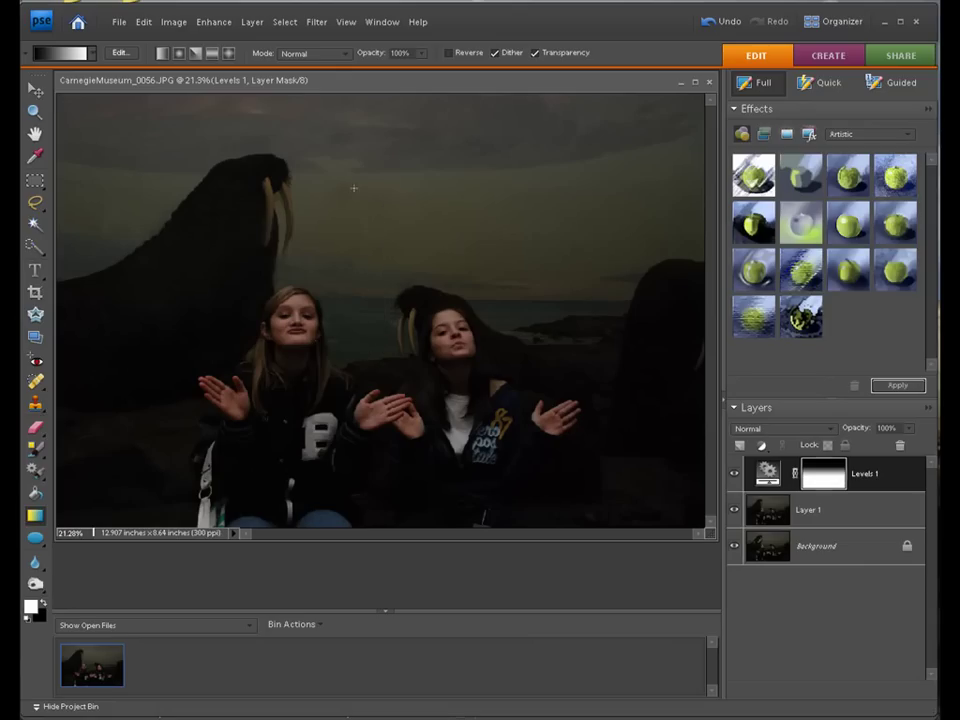
pyautogui.moveTo(364, 165); pyautogui.dragTo(352, 511)
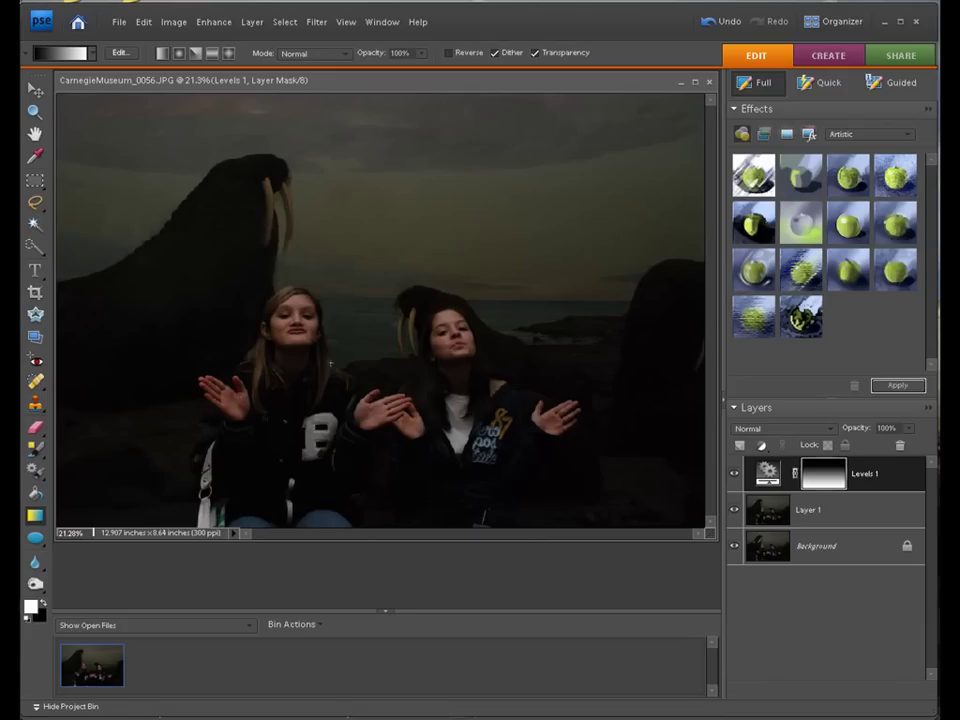
# Set Levels 1 white input to 128 and midtones to 1.55, then apply.
pyautogui.hotkey('ctrl', 'l')
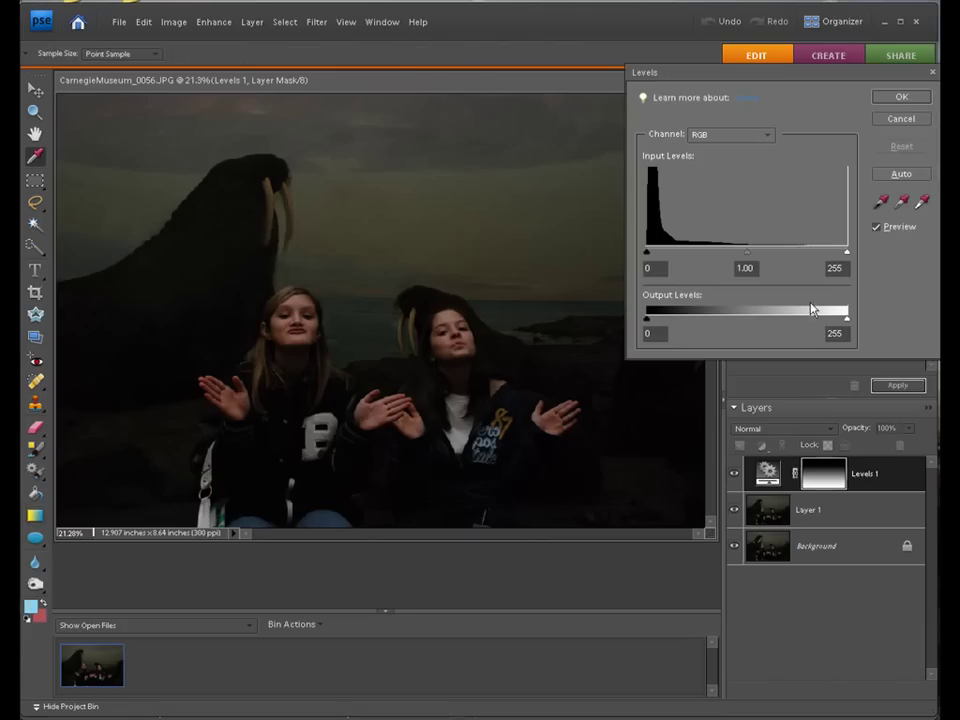
pyautogui.moveTo(846, 251); pyautogui.dragTo(683, 256)
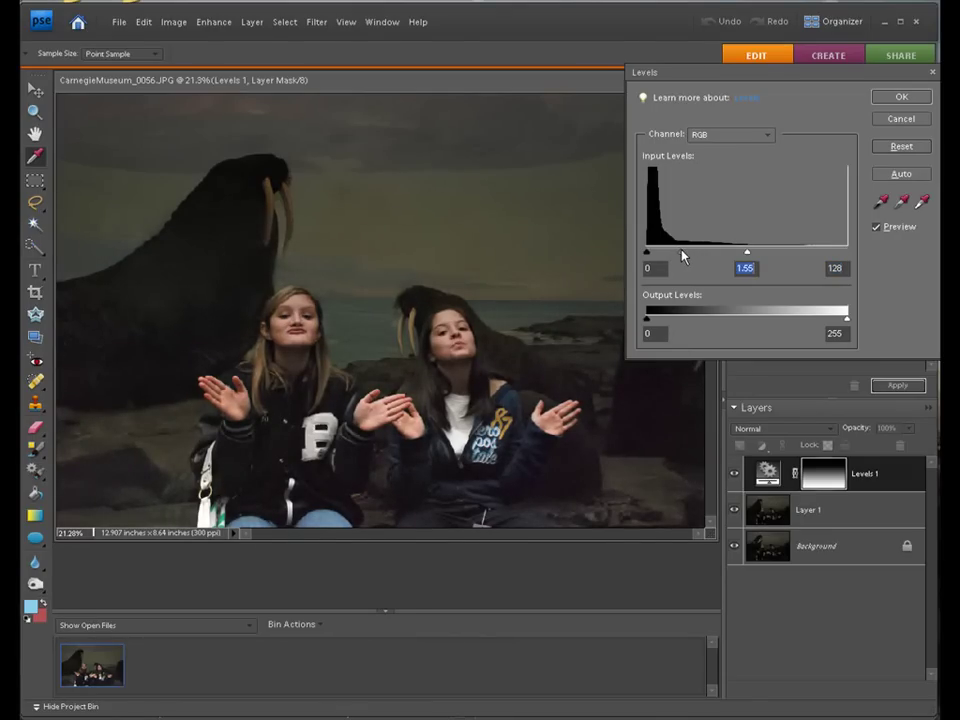
pyautogui.click(889, 104)
pyautogui.press('d')
pyautogui.press('g')
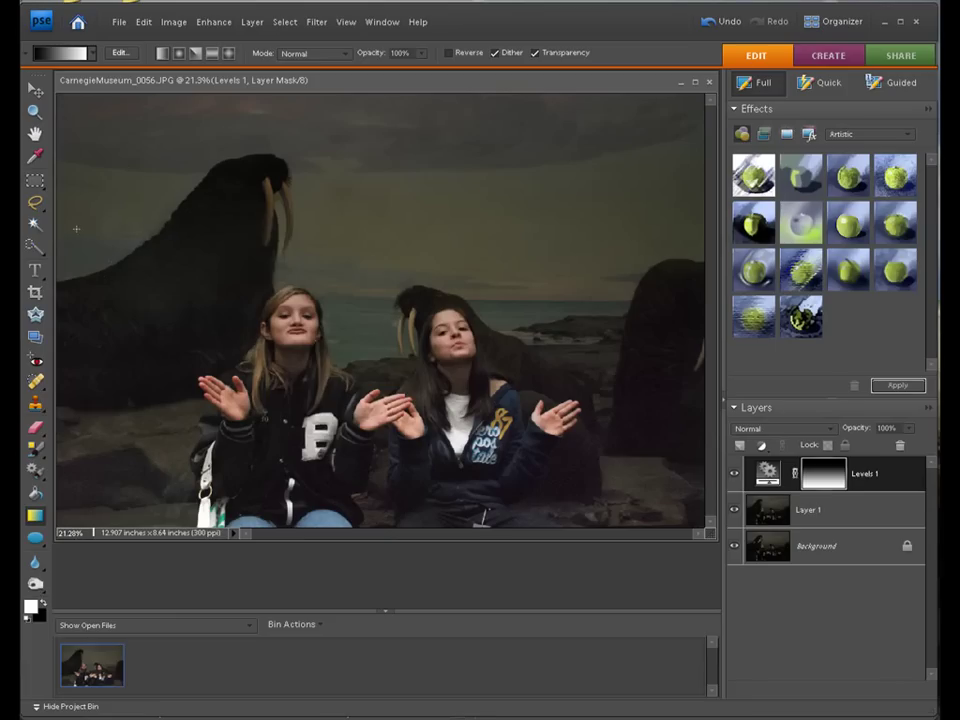
# Switch back to the Clone Stamp, sample the sky and clone over a small sky area.
pyautogui.press('s')
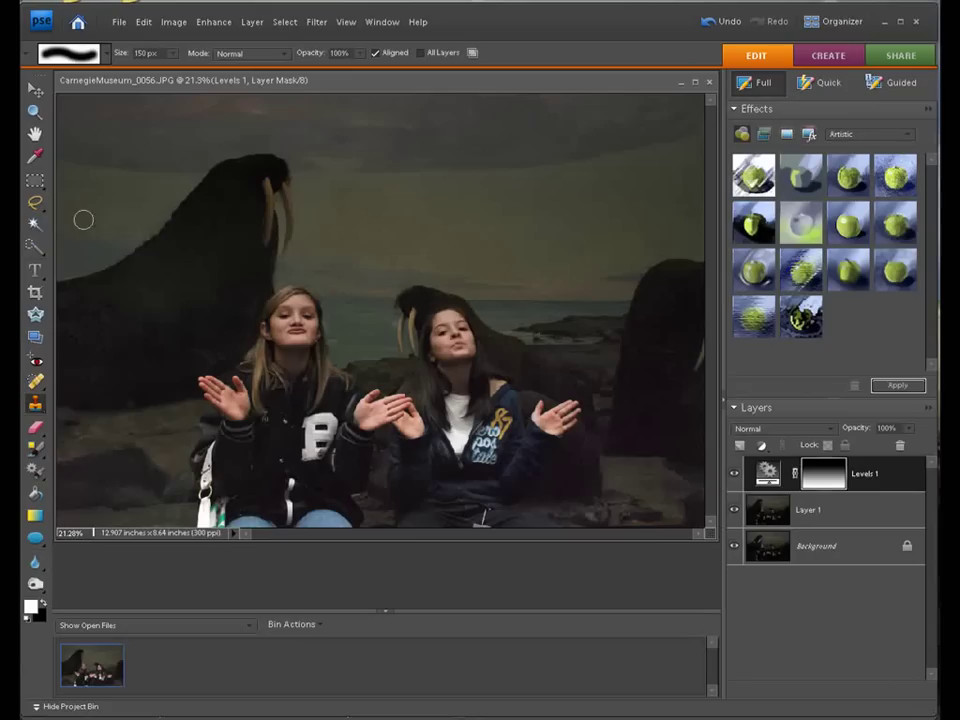
pyautogui.keyDown('alt'); pyautogui.click(84, 219); pyautogui.keyUp('alt')
pyautogui.moveTo(106, 227)
pyautogui.mouseDown()
pyautogui.moveTo(111, 210)
pyautogui.moveTo(105, 228)
pyautogui.moveTo(77, 219)
pyautogui.moveTo(84, 199)
pyautogui.moveTo(81, 232)
pyautogui.moveTo(137, 227)
pyautogui.moveTo(88, 240)
pyautogui.moveTo(92, 214)
pyautogui.moveTo(66, 223)
pyautogui.moveTo(94, 206)
pyautogui.moveTo(100, 267)
pyautogui.moveTo(133, 272)
pyautogui.mouseUp()
# Save a copy of the photo as JPEG named 'girls' at Maximum quality 12 in the CarnegieMuseum folder.
pyautogui.click(119, 22)
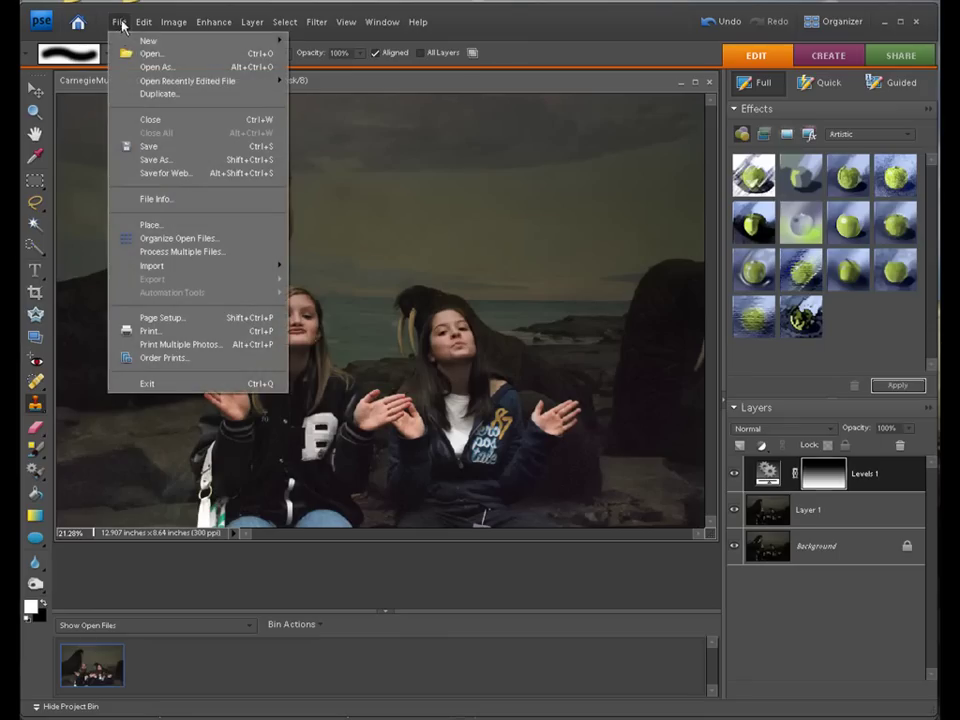
pyautogui.click(143, 161)
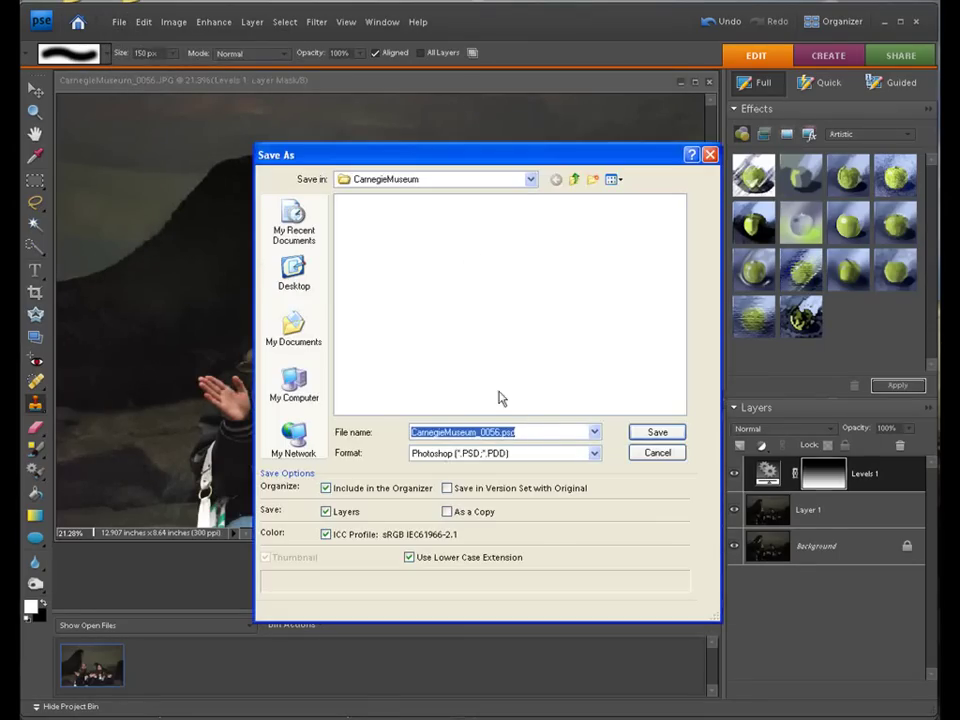
pyautogui.click(594, 453)
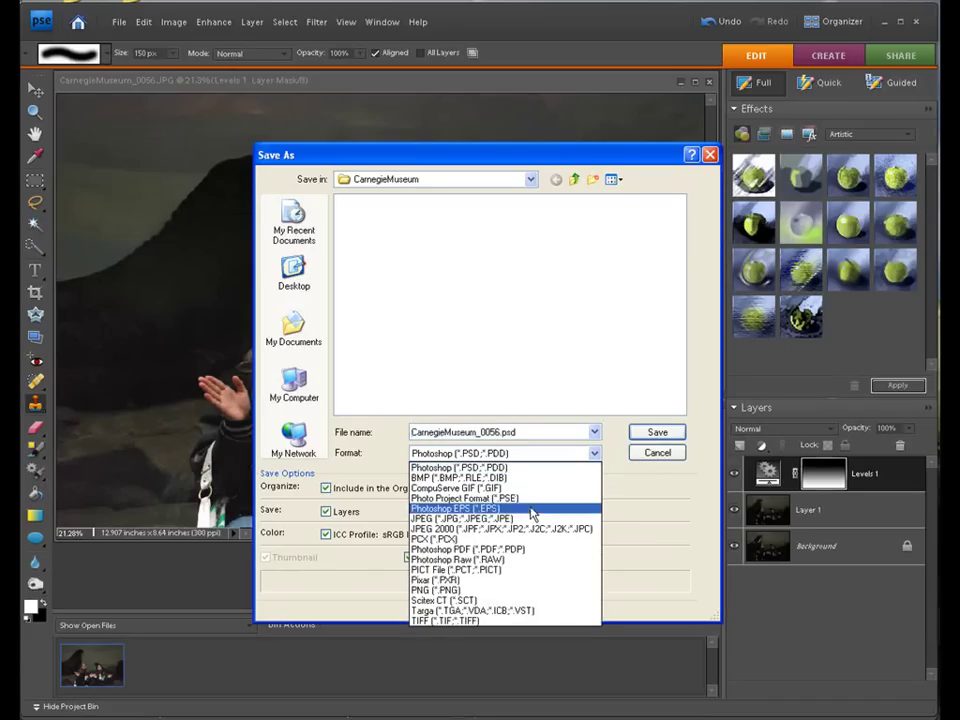
pyautogui.click(523, 520)
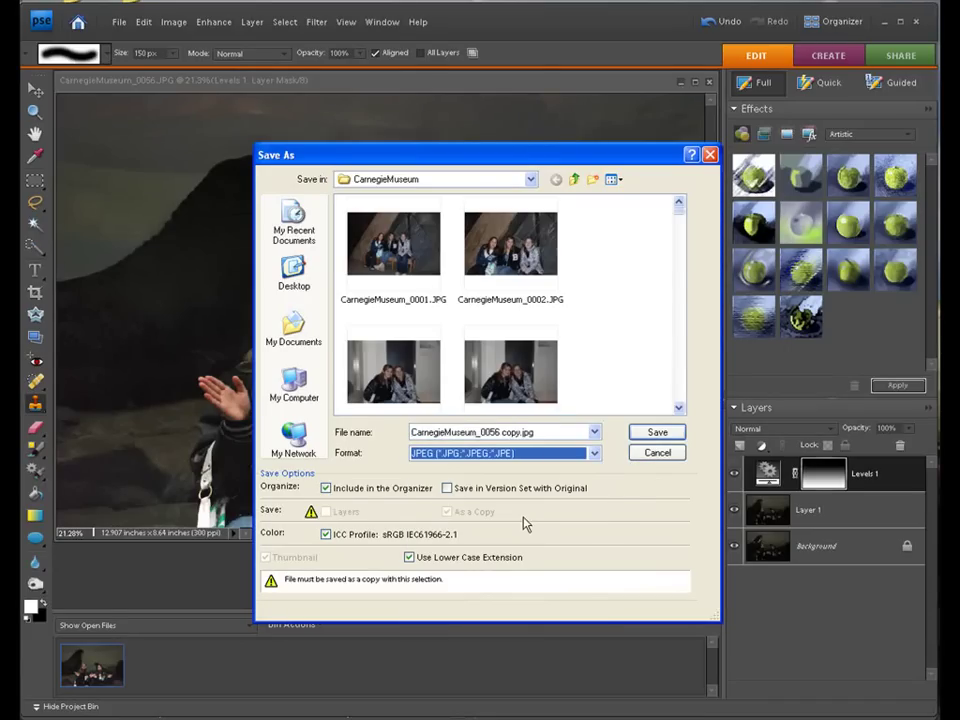
pyautogui.doubleClick(544, 430)
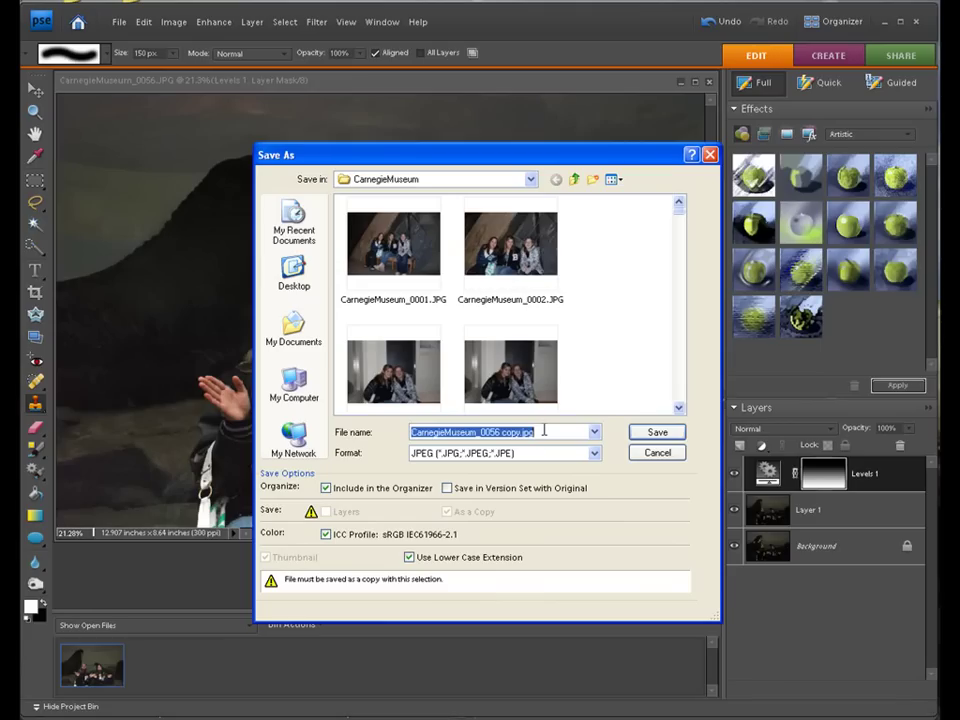
pyautogui.write('girls')
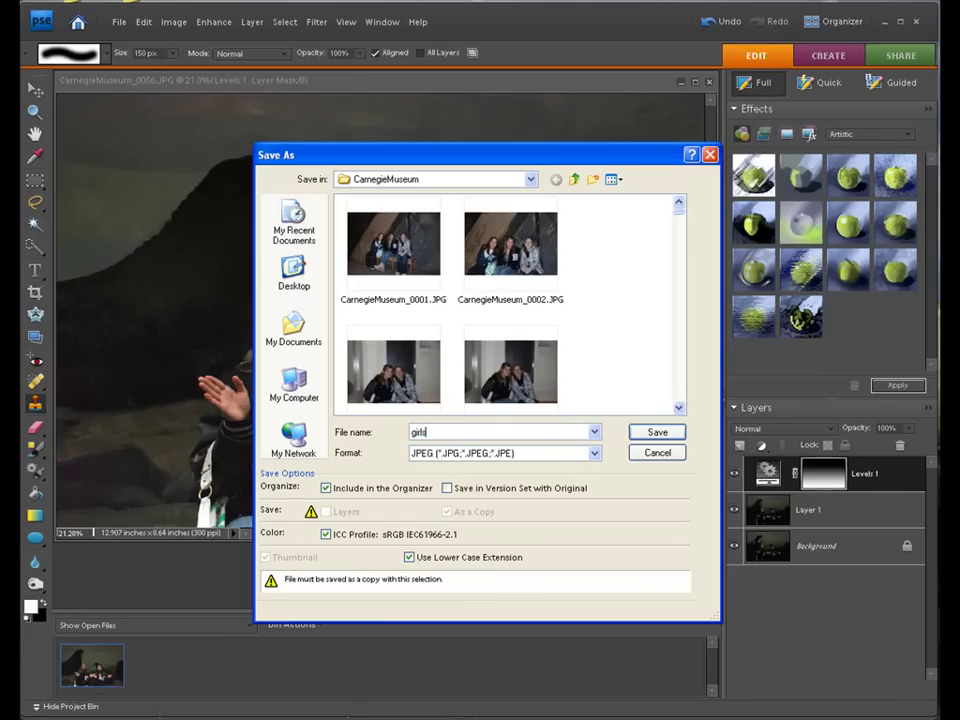
pyautogui.click(647, 436)
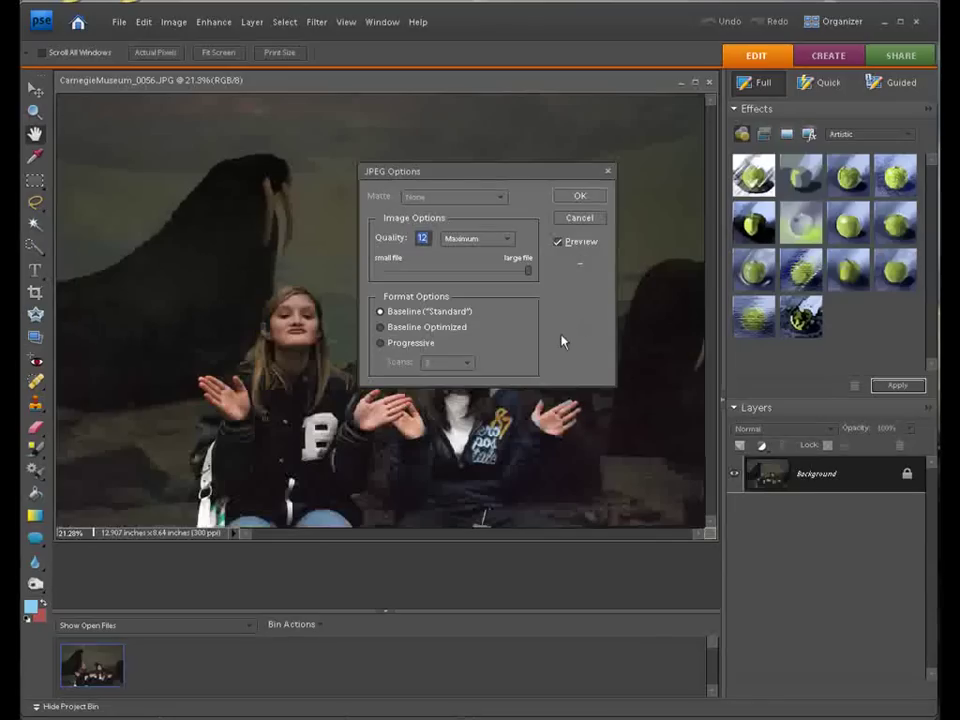
pyautogui.click(578, 195)
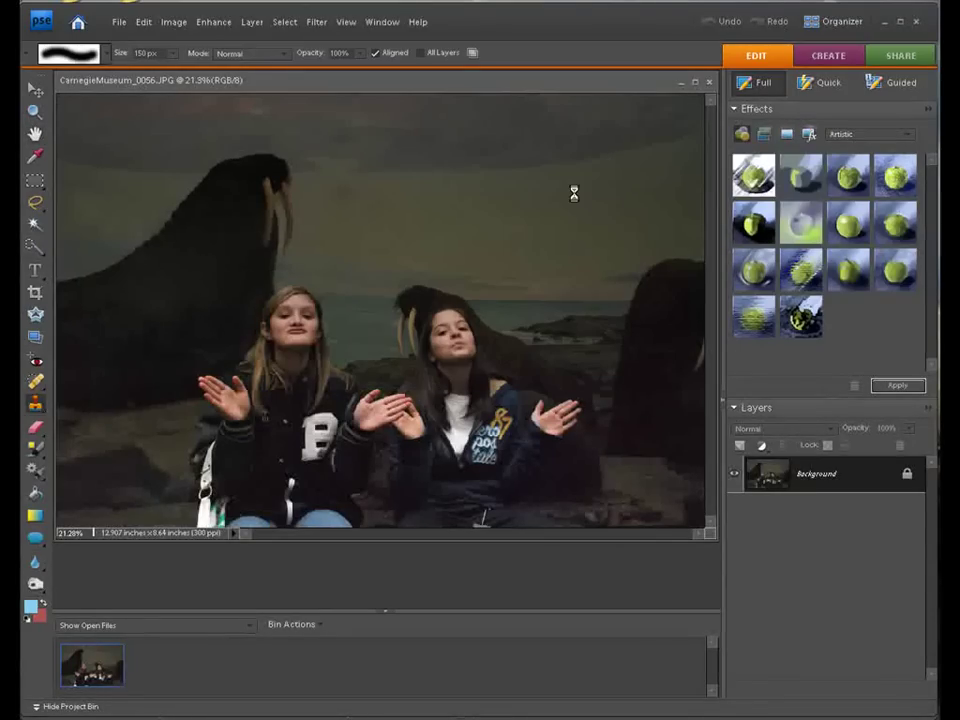